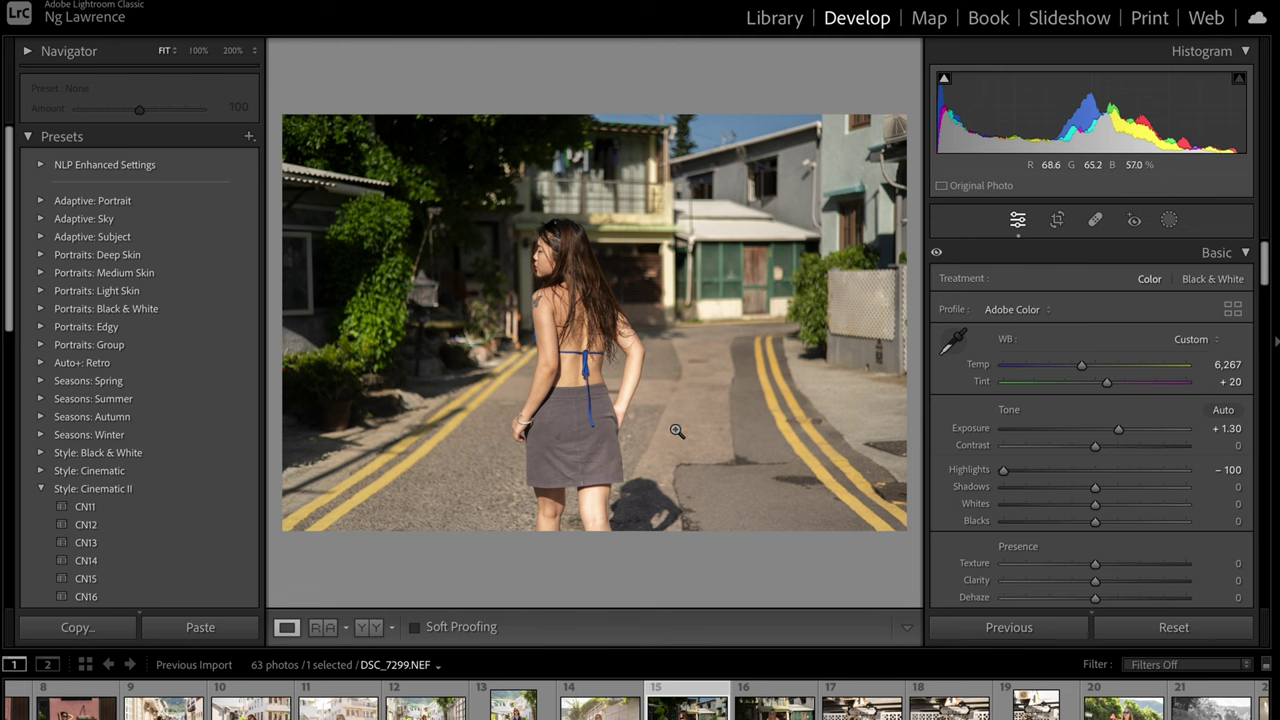
- Open photo DSC_7309.NEF and examine the woman's hair and back at 100% magnification
left_click(772, 705)
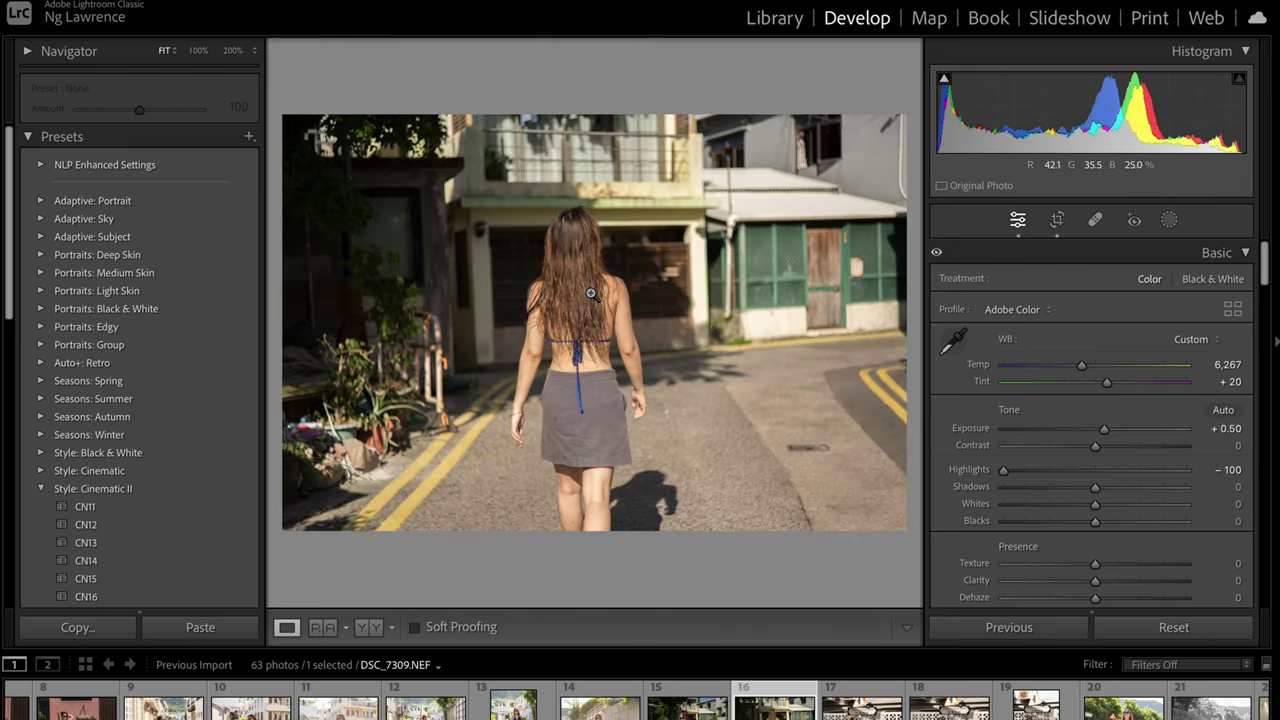
left_click(590, 292)
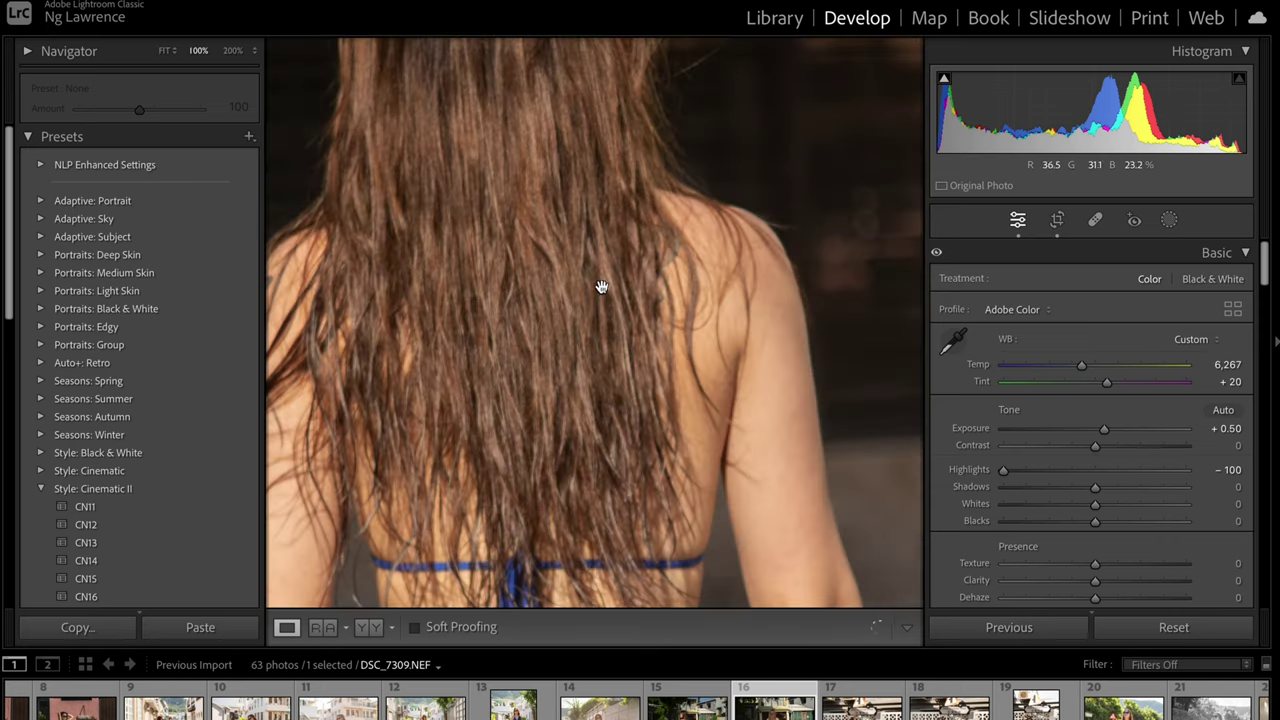
left_click_drag(651, 286, 670, 130)
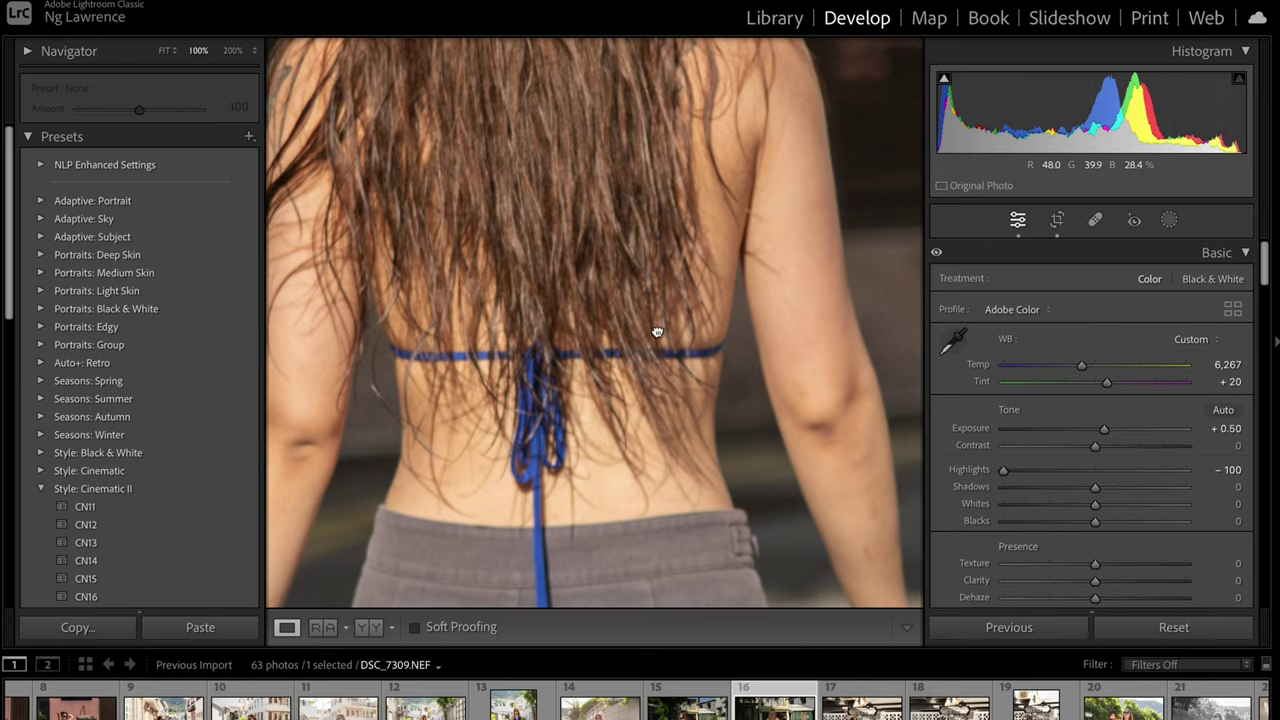
left_click(654, 335)
- Open photo DSC_7315.NEF and examine the raised arm and the Shek O Village Road sign at close magnification
left_click(848, 672)
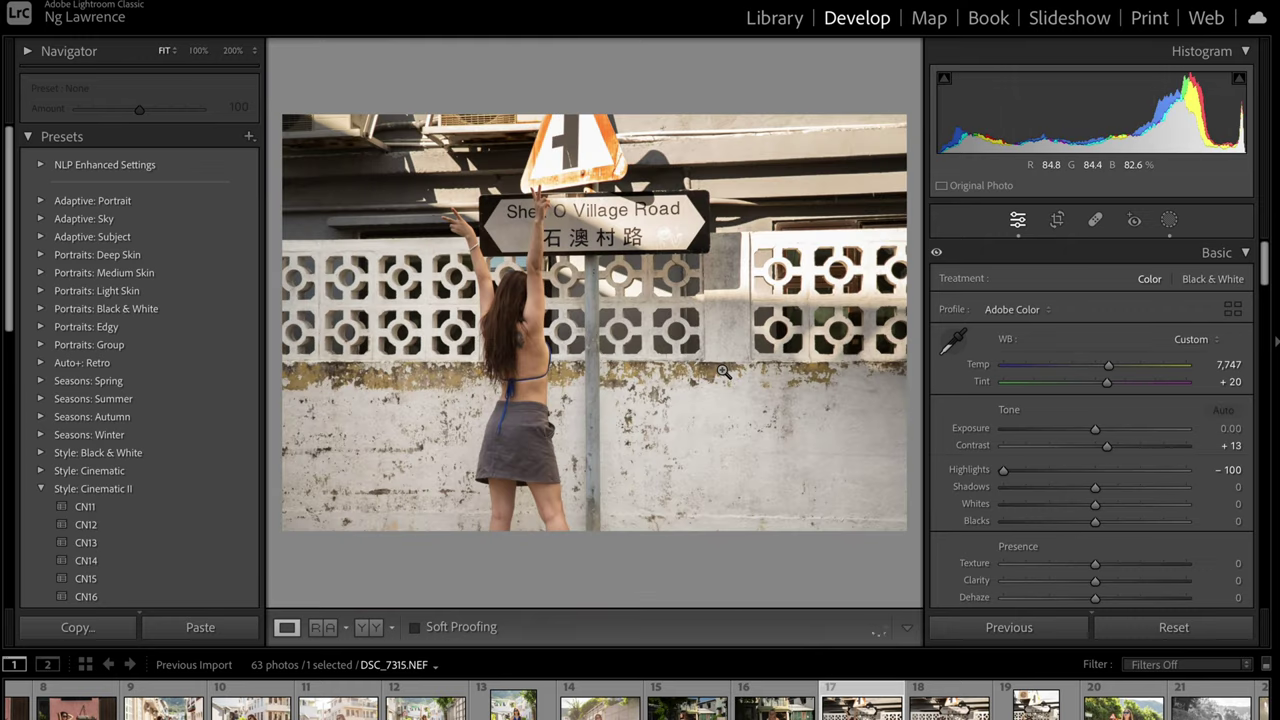
left_click(530, 304)
left_click_drag(554, 280, 380, 468)
left_click_drag(480, 200, 569, 363)
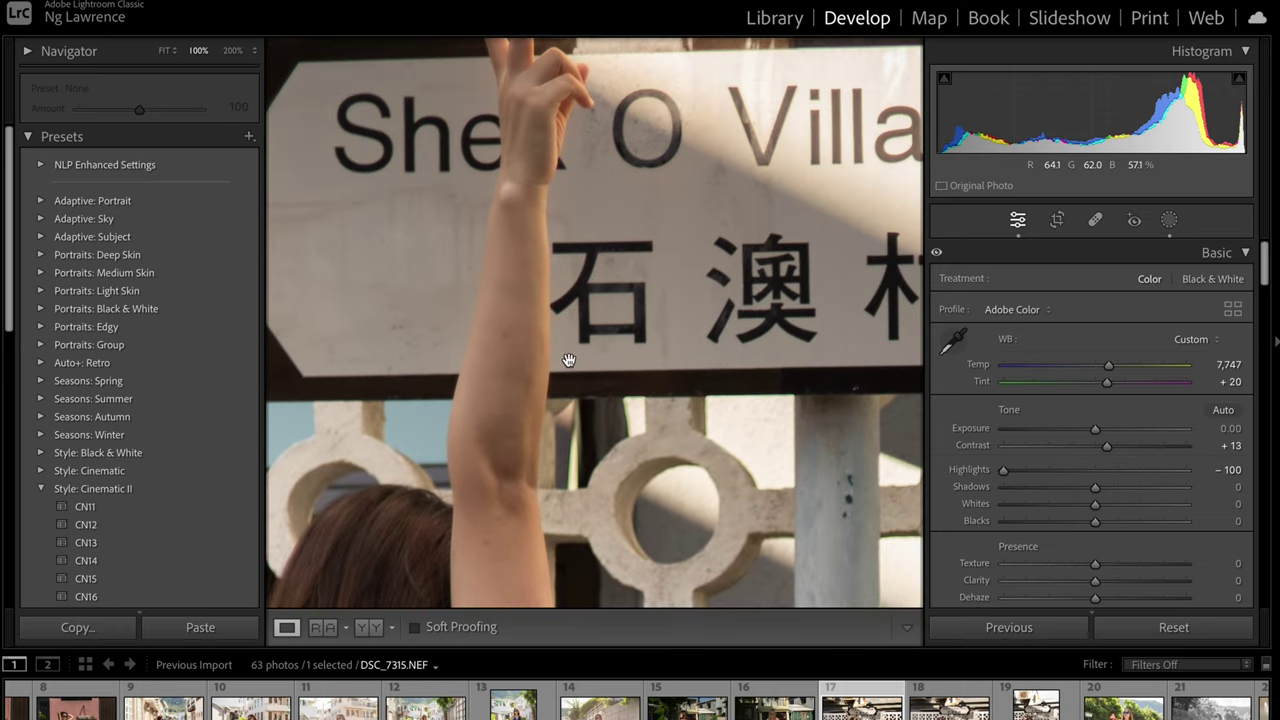
left_click_drag(578, 313, 504, 338)
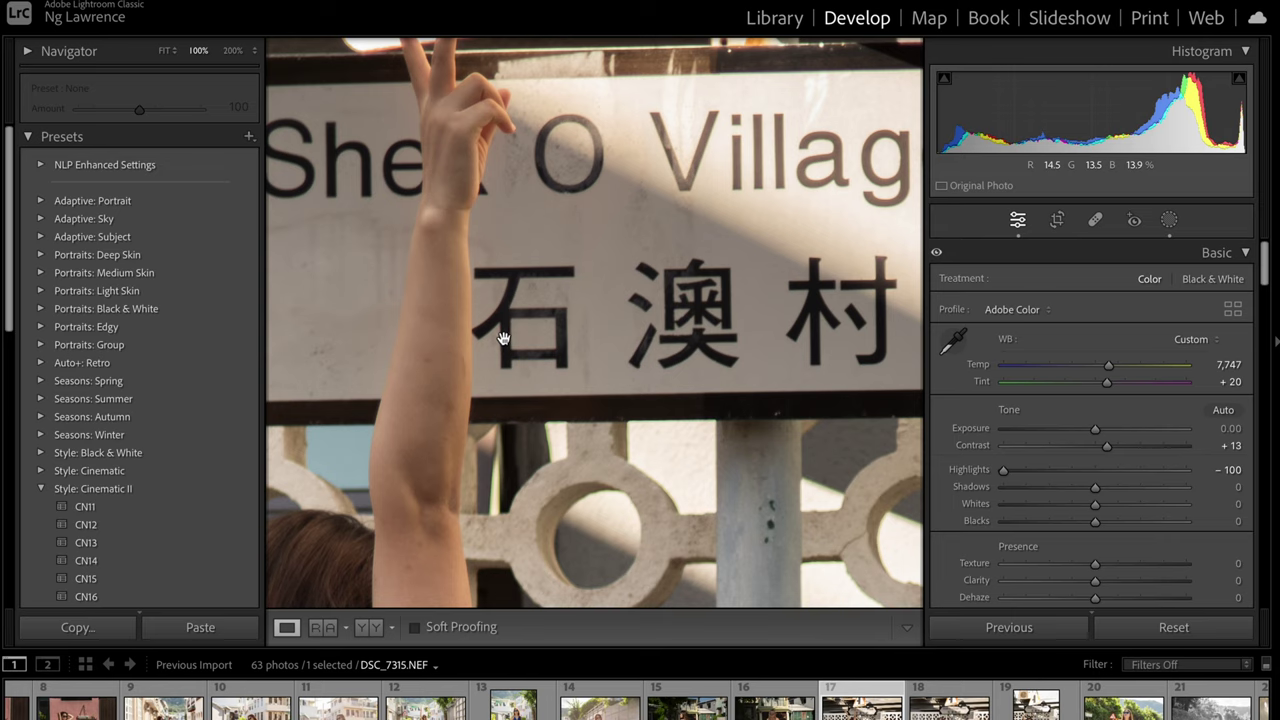
left_click_drag(661, 293, 157, 291)
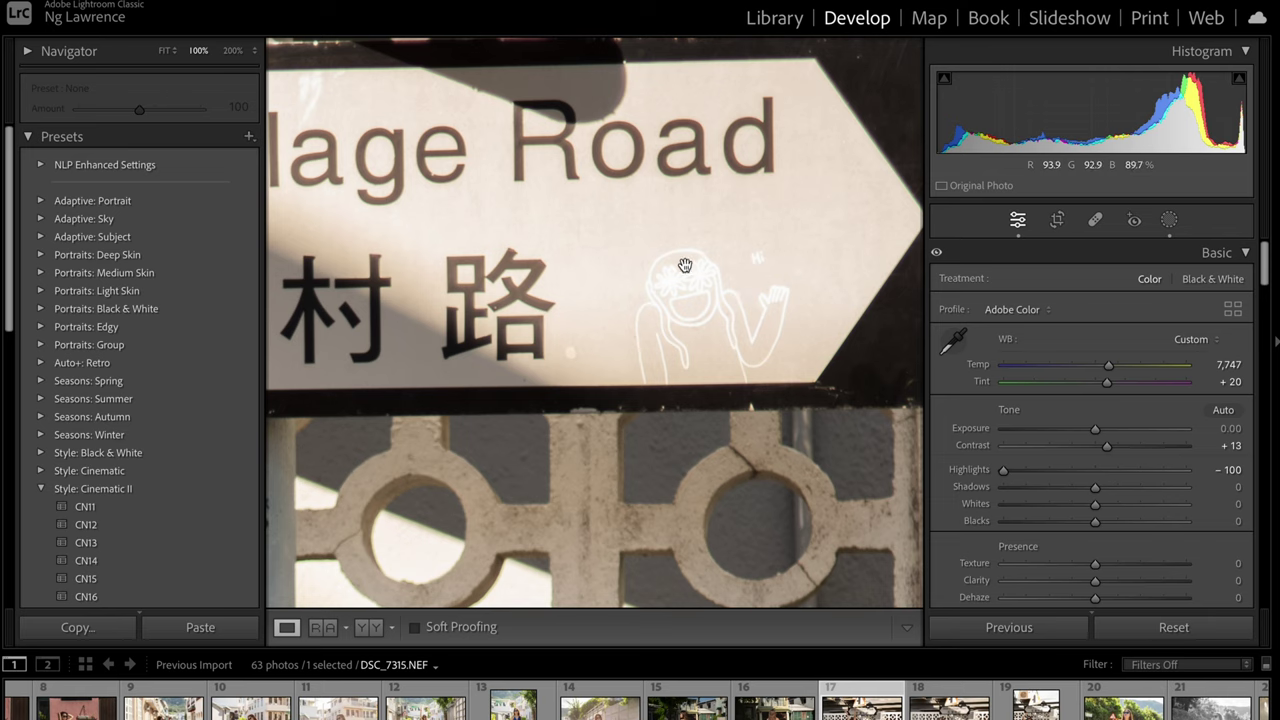
left_click(693, 325)
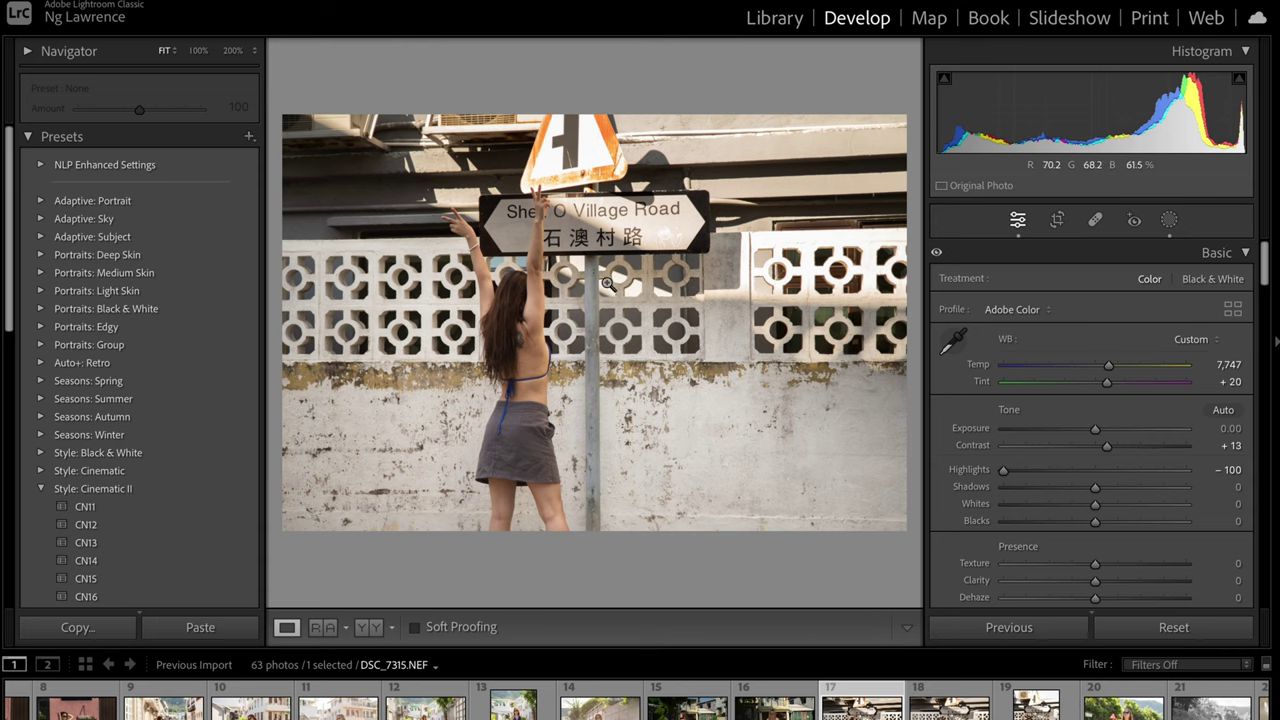
left_click(640, 198)
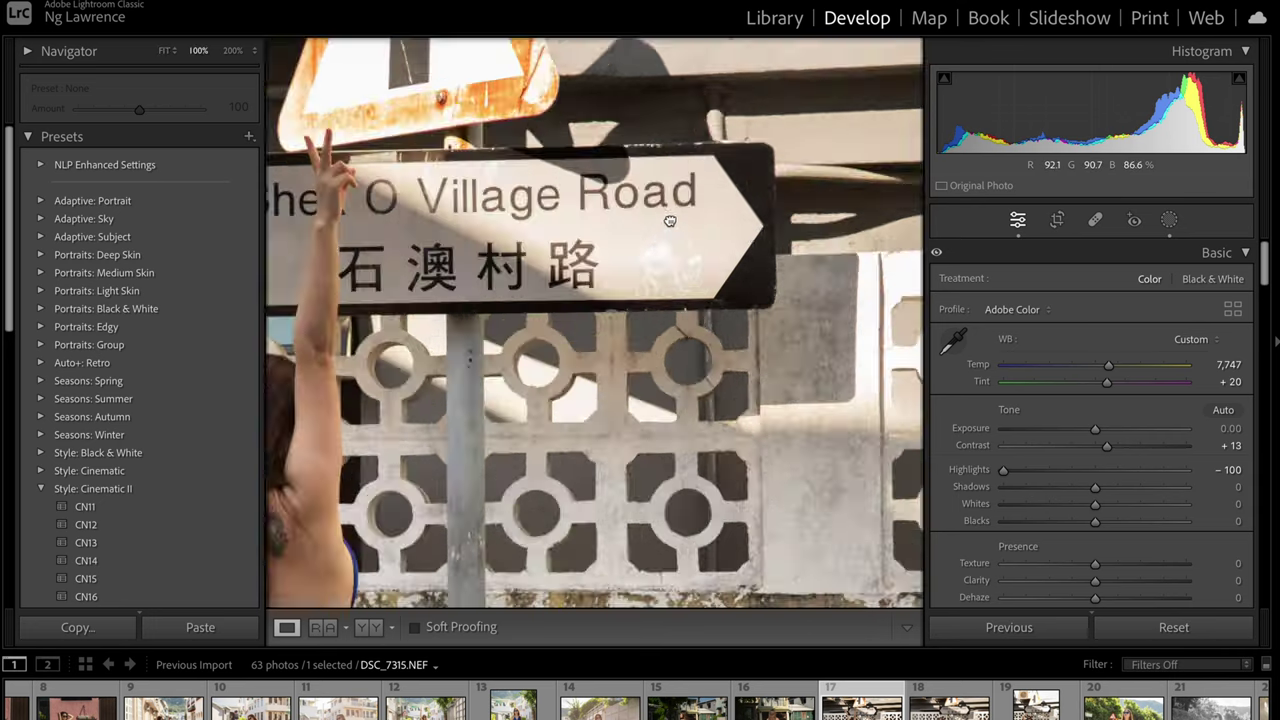
left_click(671, 220)
- Open photo DSC_7319.NEF and examine the woman's face and sunglasses at 100% magnification
key("Right")
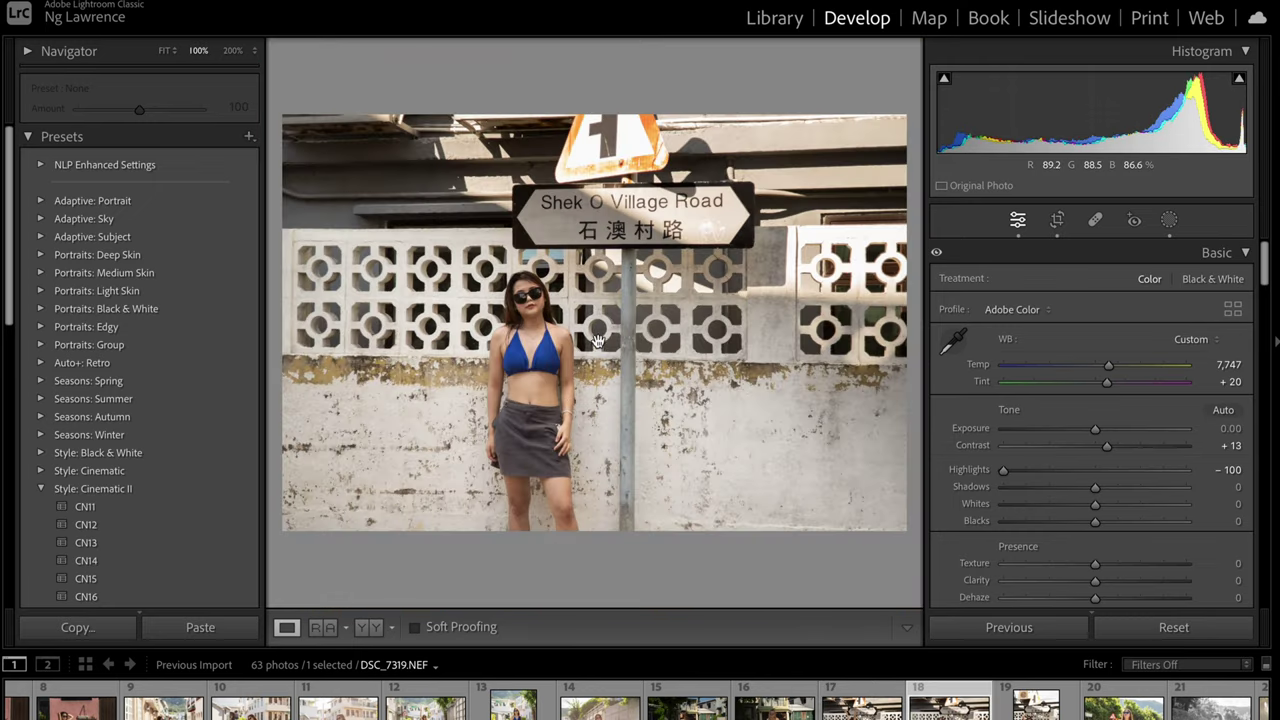
left_click(490, 306)
left_click_drag(666, 353, 571, 300)
left_click_drag(574, 252, 586, 332)
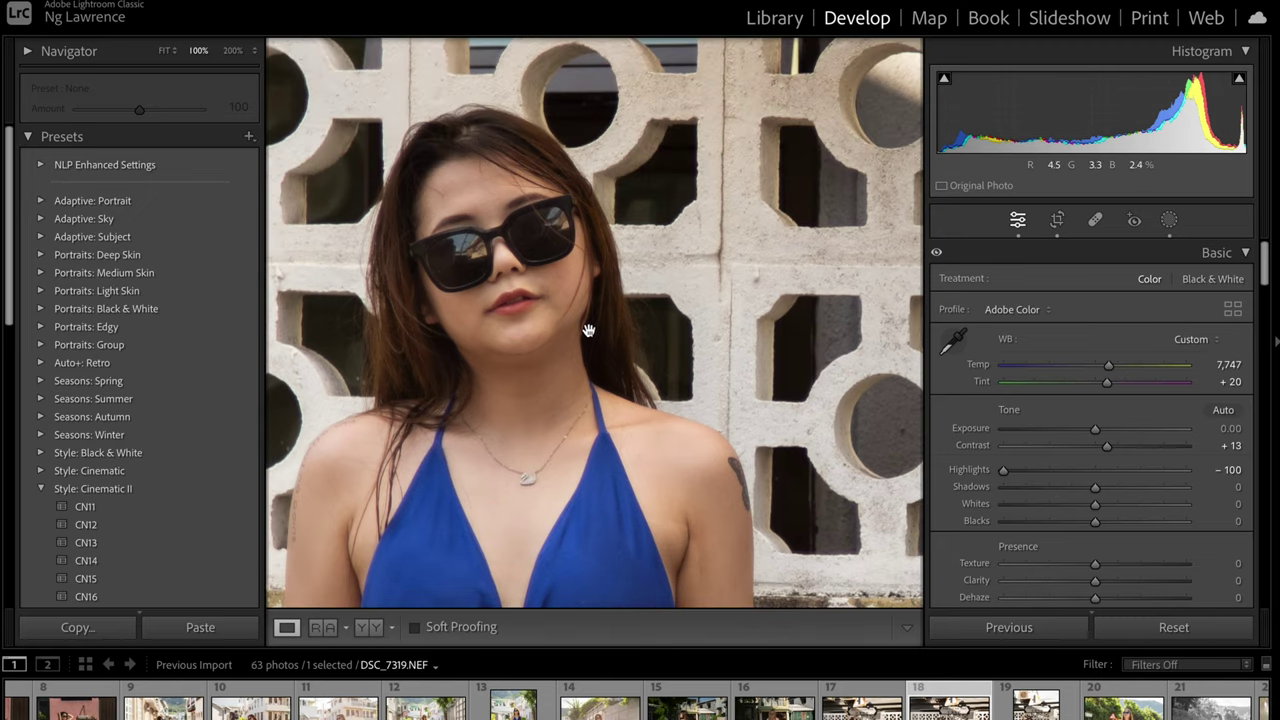
left_click(586, 332)
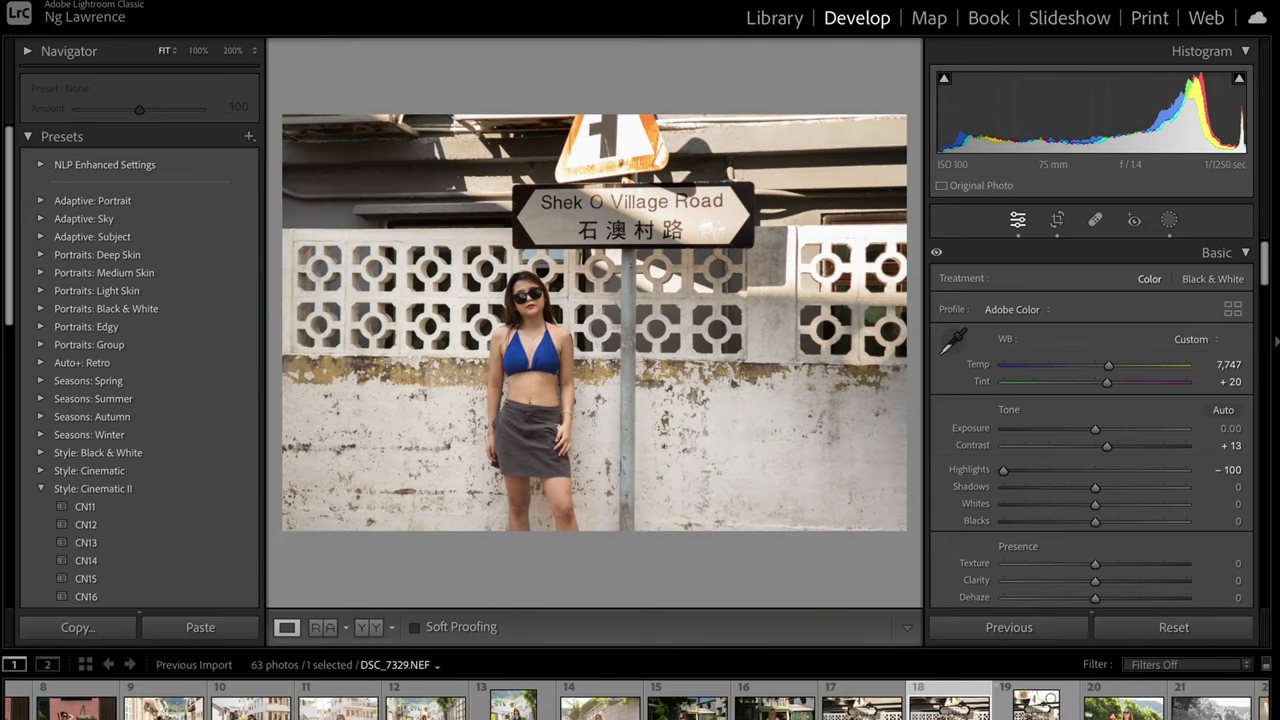
- Open the black-and-white photo DSC_7350.NEF and set its Contrast to +100 and Exposure to +1.15
key("Right")
key("Right")
key("Right")
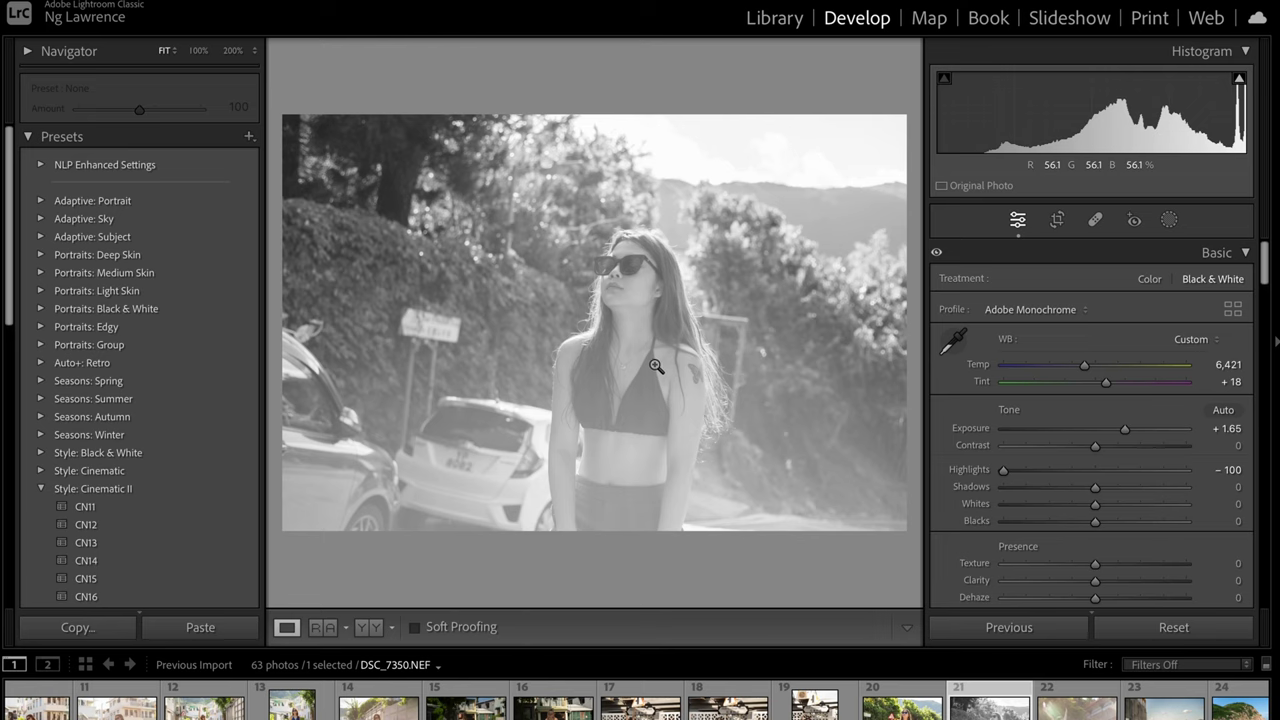
left_click(644, 320)
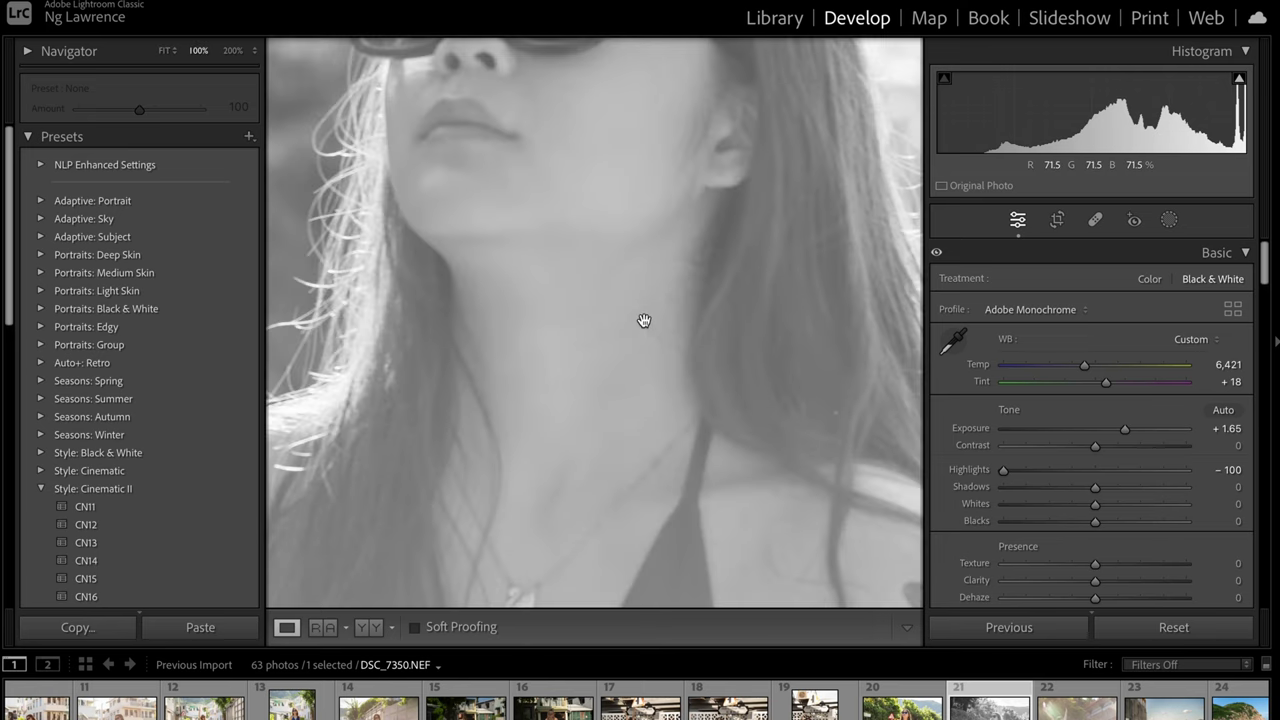
left_click(644, 320)
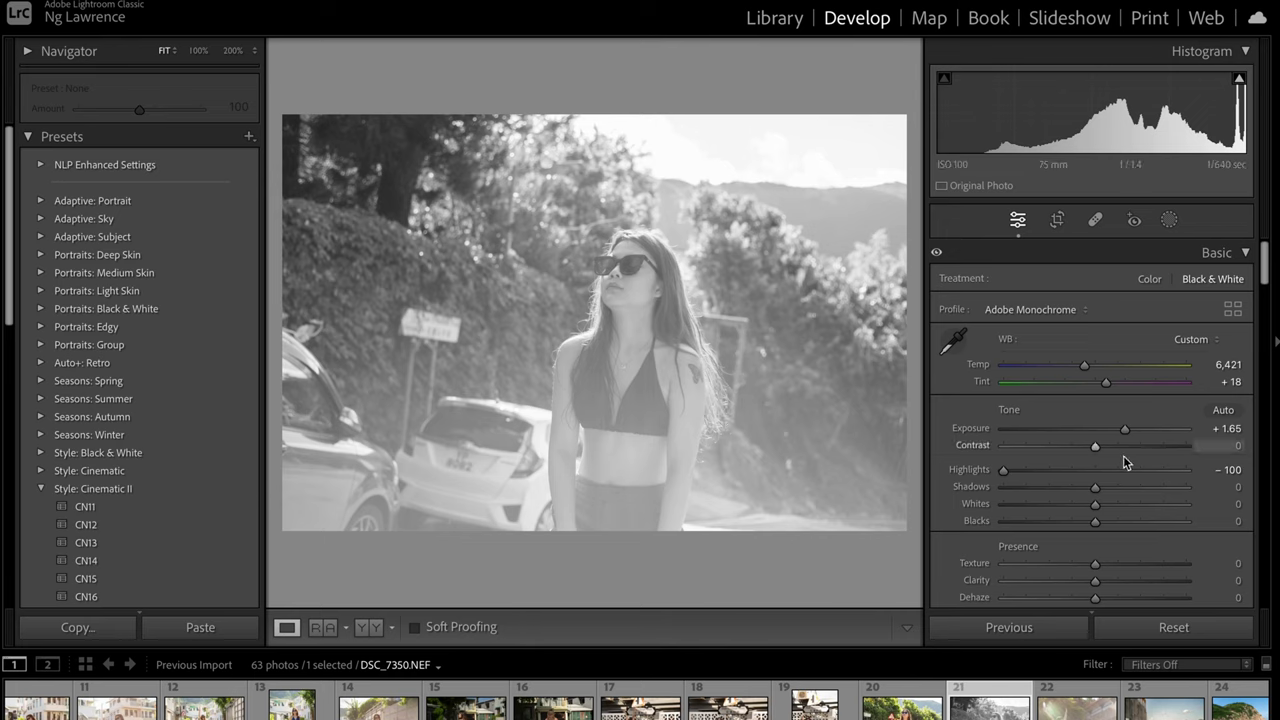
left_click_drag(1142, 449, 1194, 444)
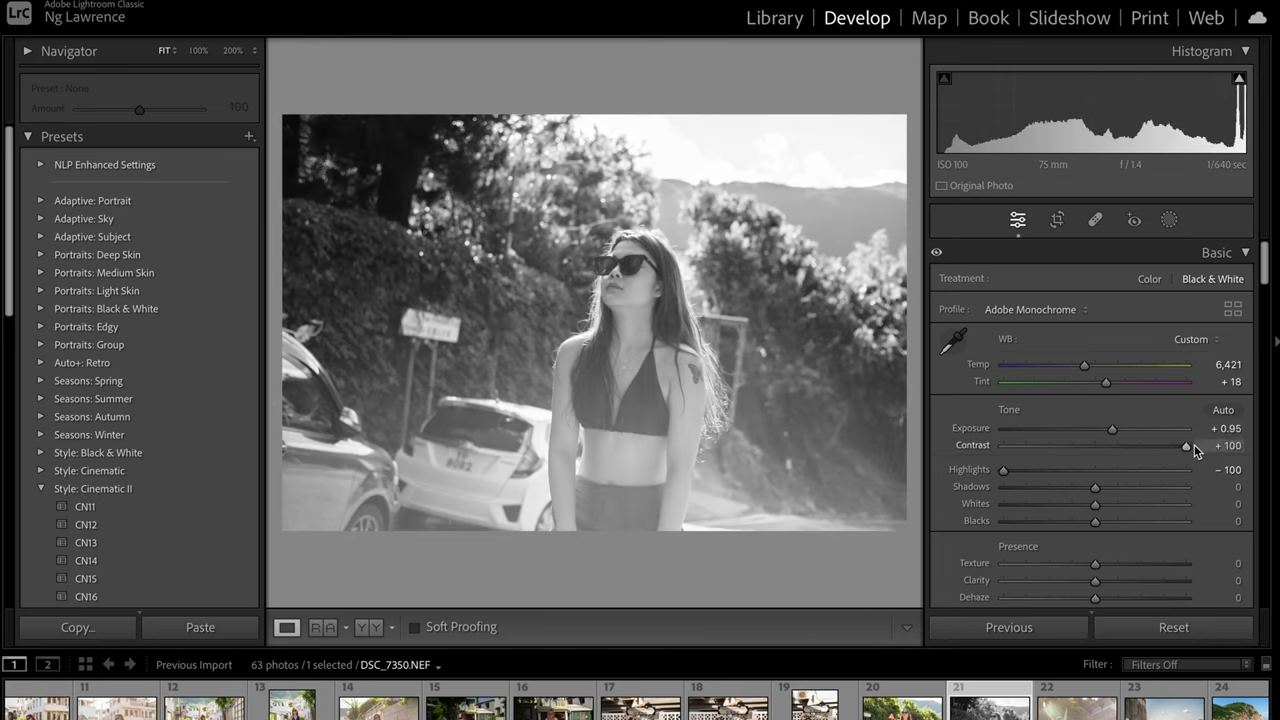
left_click_drag(1109, 429, 1116, 429)
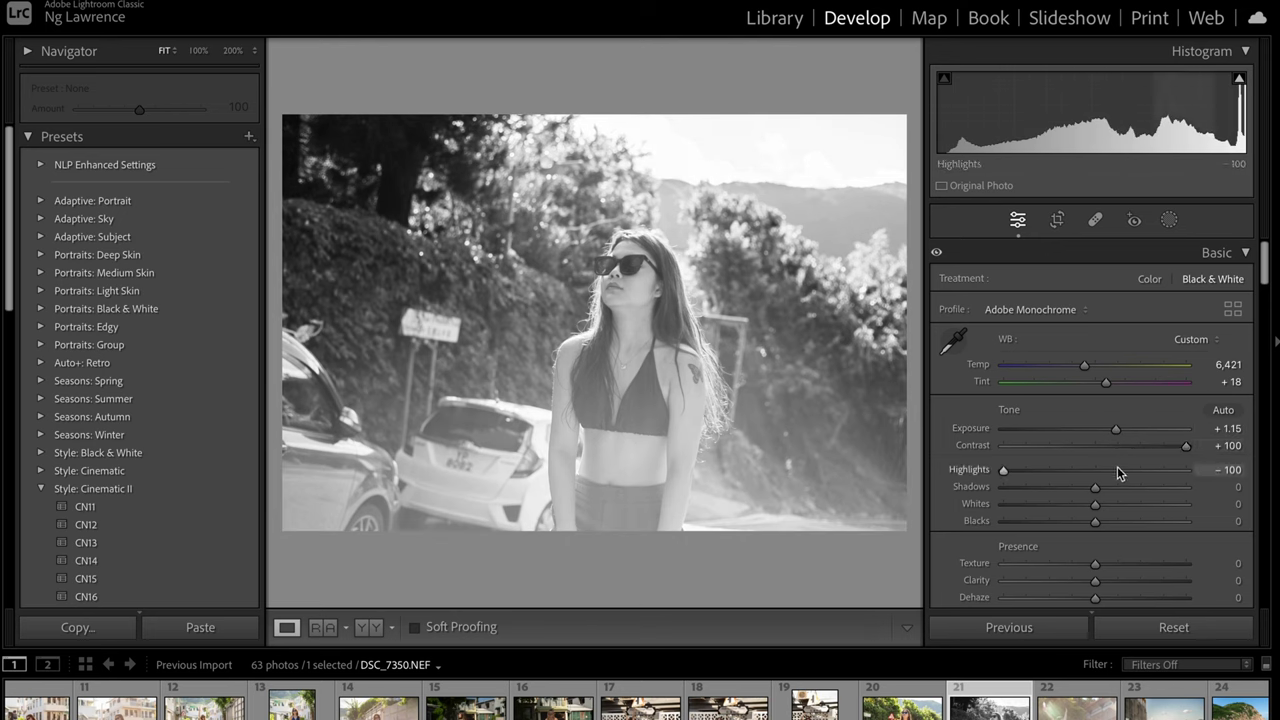
- Balance the black-and-white photo's haze and contrast, with Dehaze at +24 and Contrast at +52
scroll(1122, 431, "down", 2)
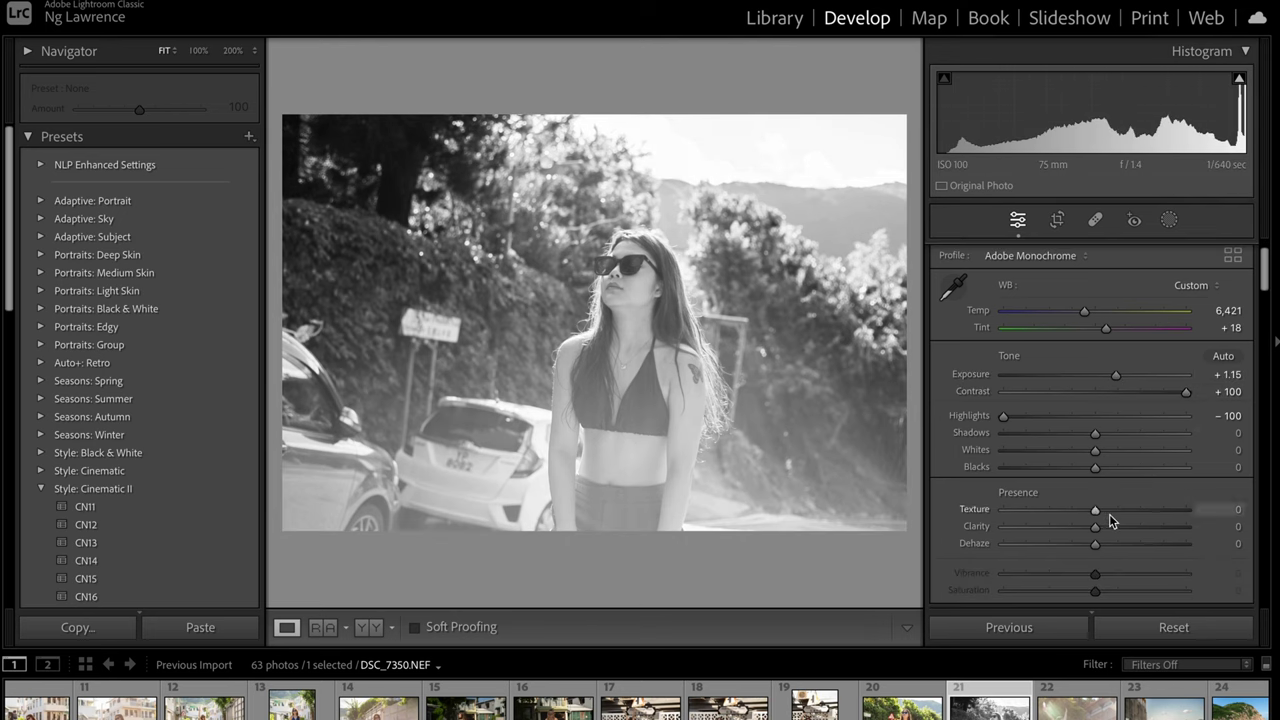
left_click_drag(1094, 543, 1153, 541)
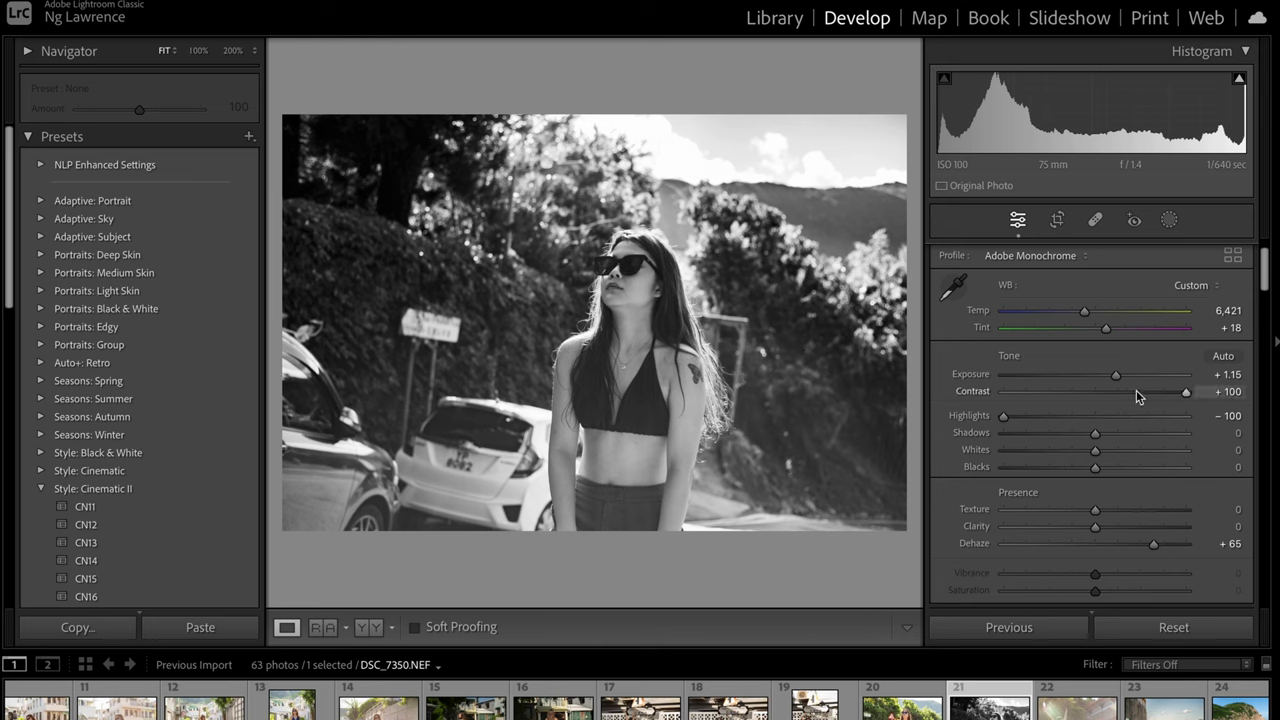
left_click(1136, 391)
left_click_drag(1136, 395, 1143, 393)
left_click_drag(1100, 543, 1116, 543)
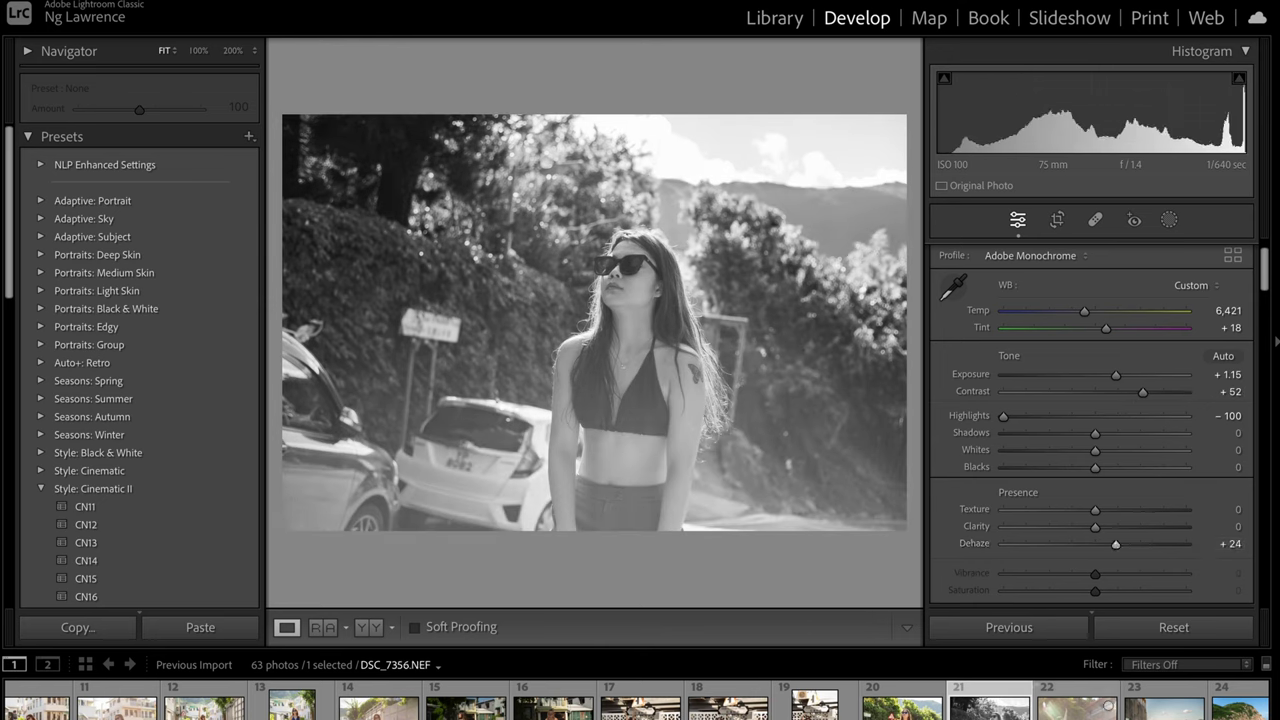
- On the backlit photo DSC_7356.NEF, set the white balance to Temp 6,287 and Tint +14, and Dehaze to +24
left_click(1077, 708)
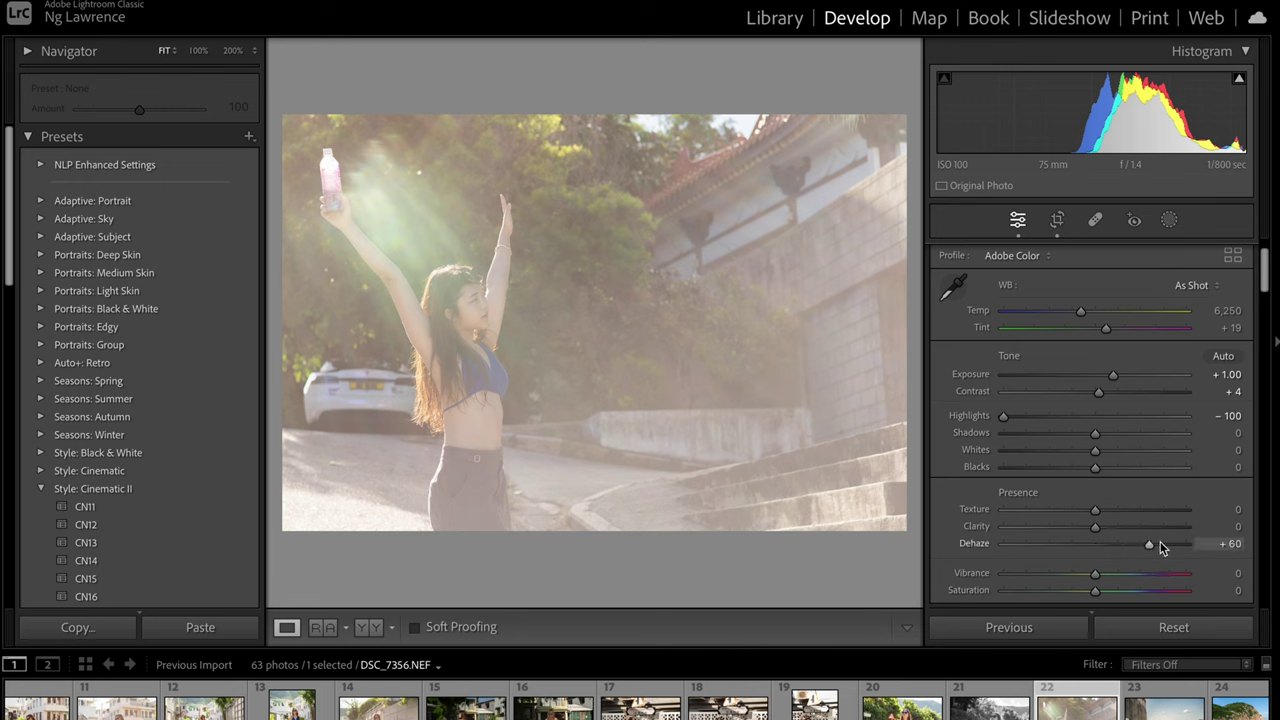
mouse_move(1178, 543)
left_mouse_down()
mouse_move(1190, 543)
mouse_move(1111, 545)
mouse_move(1184, 539)
left_mouse_up()
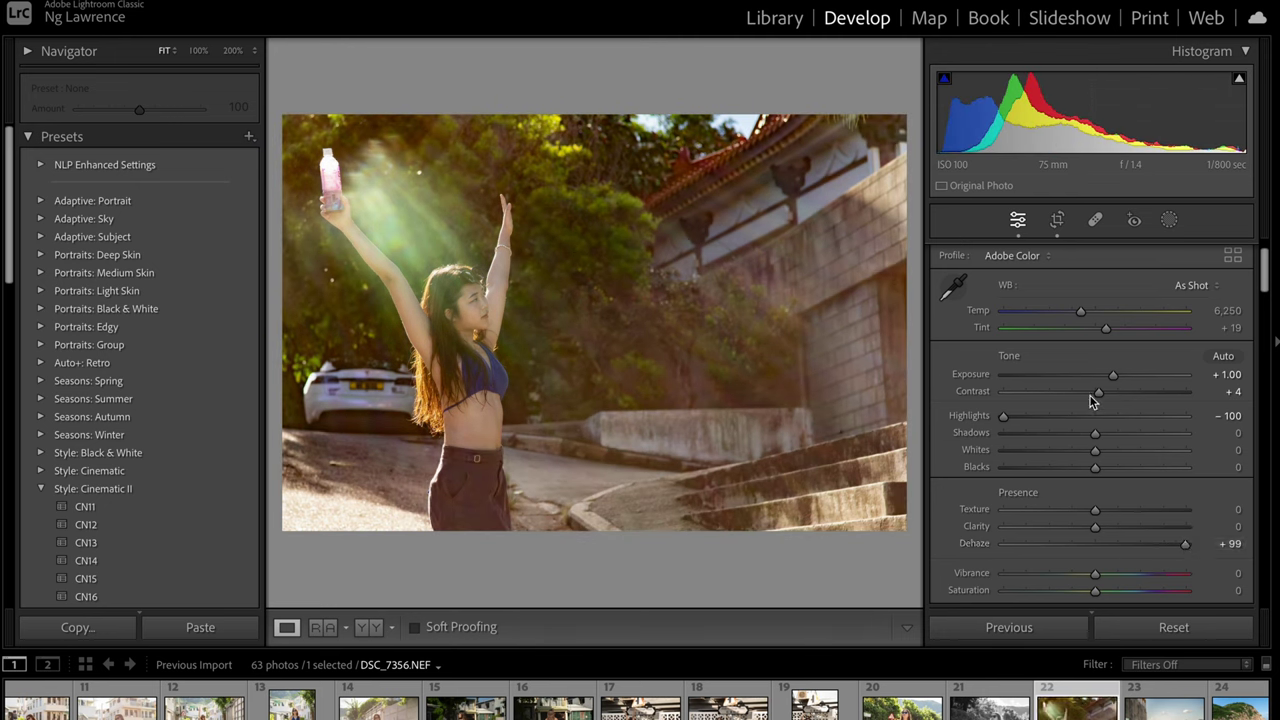
mouse_move(1081, 311)
left_mouse_down()
mouse_move(1061, 316)
mouse_move(1081, 311)
left_mouse_up()
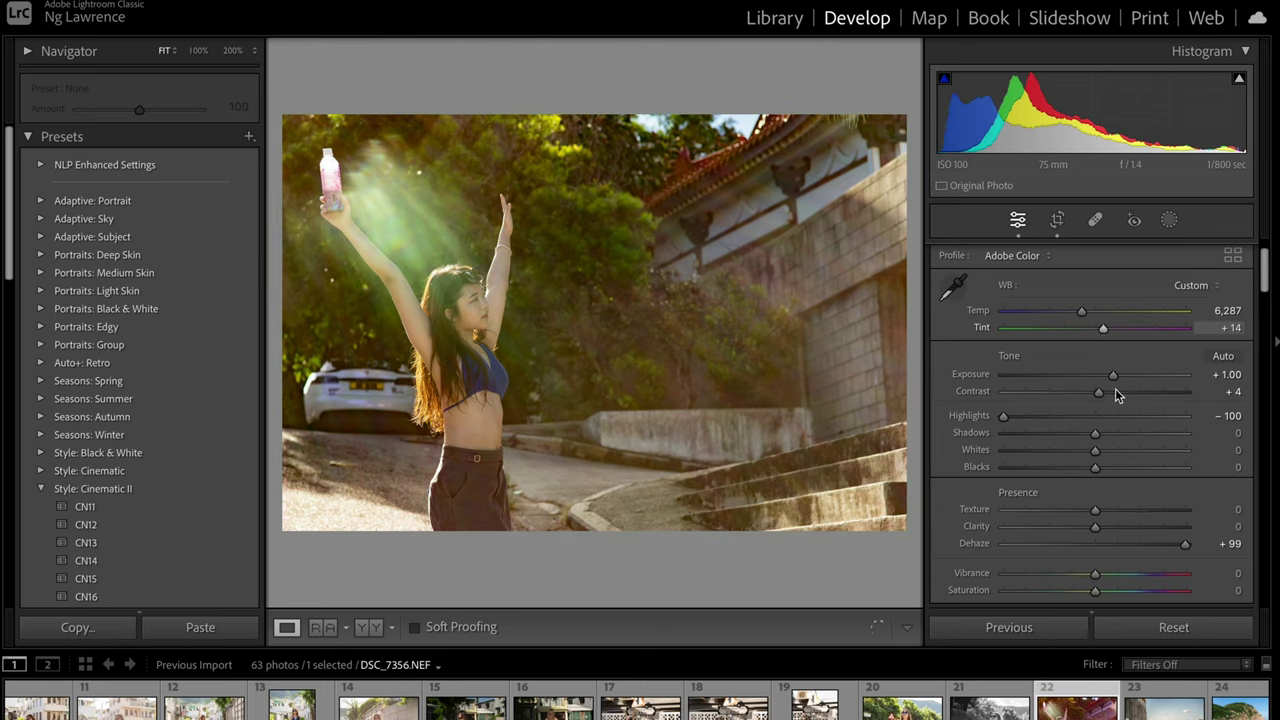
left_click_drag(1186, 543, 1116, 543)
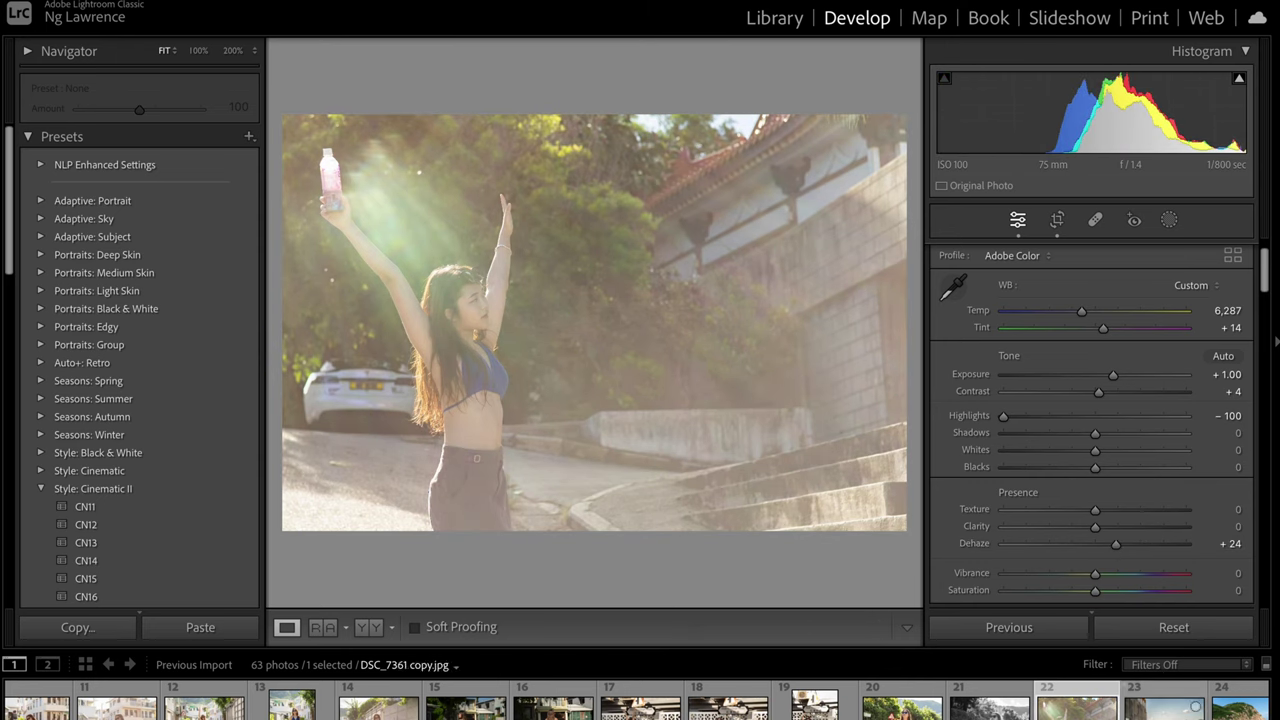
- Open DSC_7361 copy.jpg, check the woman at the railing up close, and set the photo's Exposure to +0.05
left_click(1195, 706)
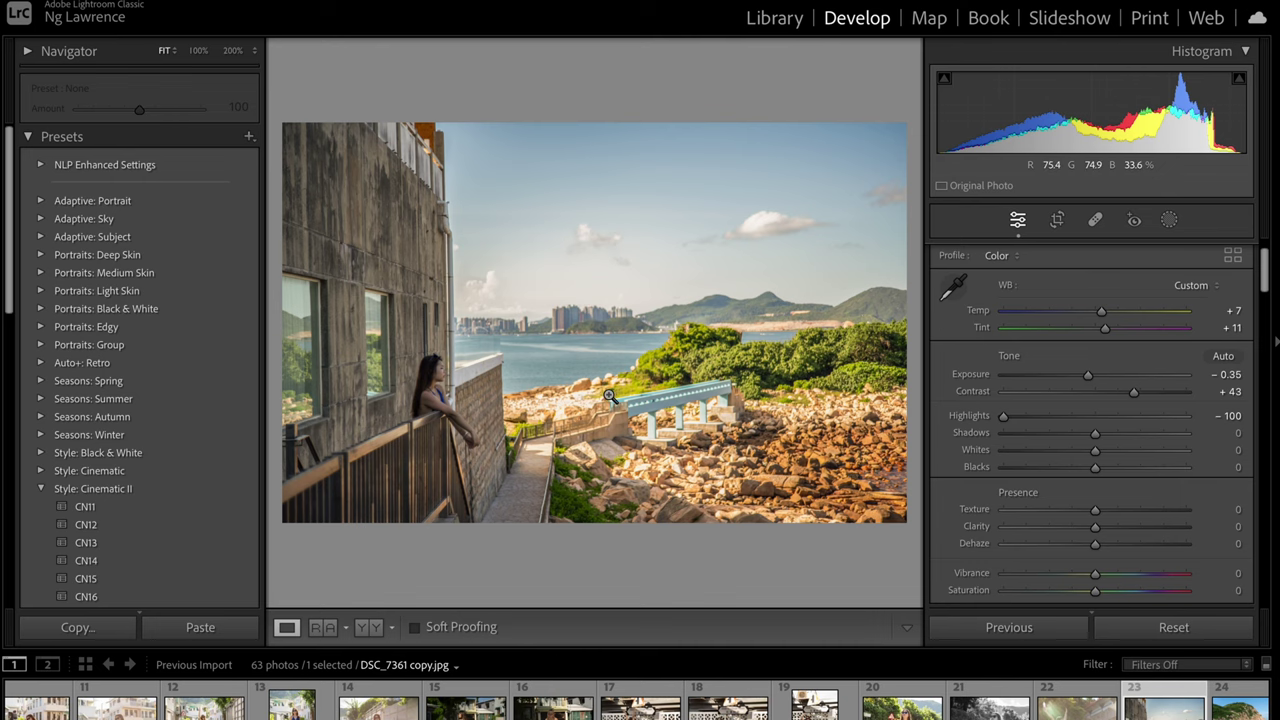
left_click(423, 387)
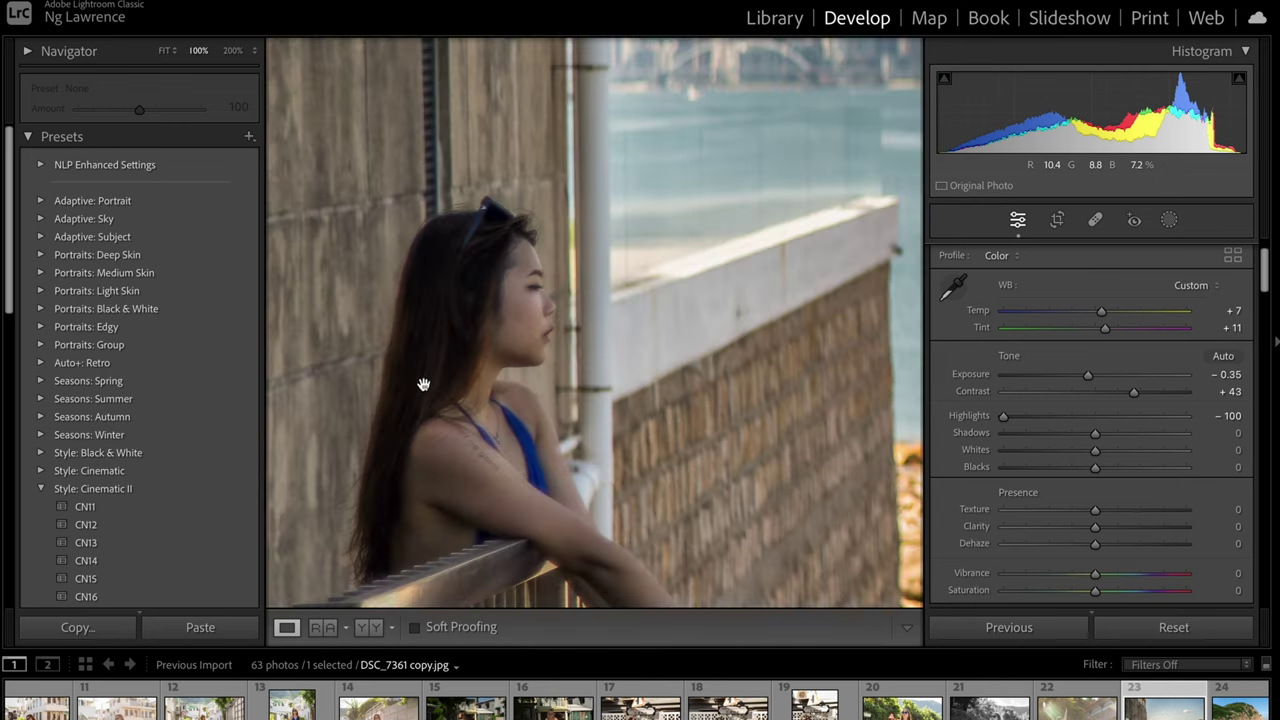
left_click(514, 338)
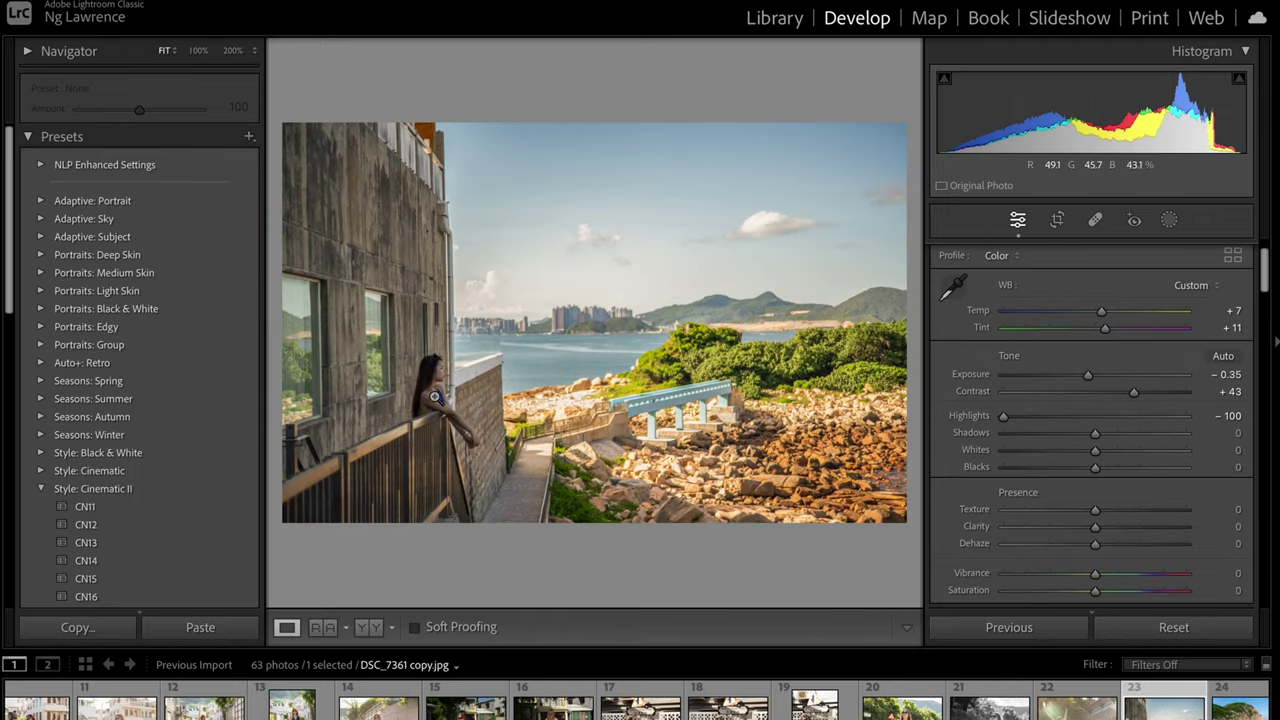
double_click(1101, 377)
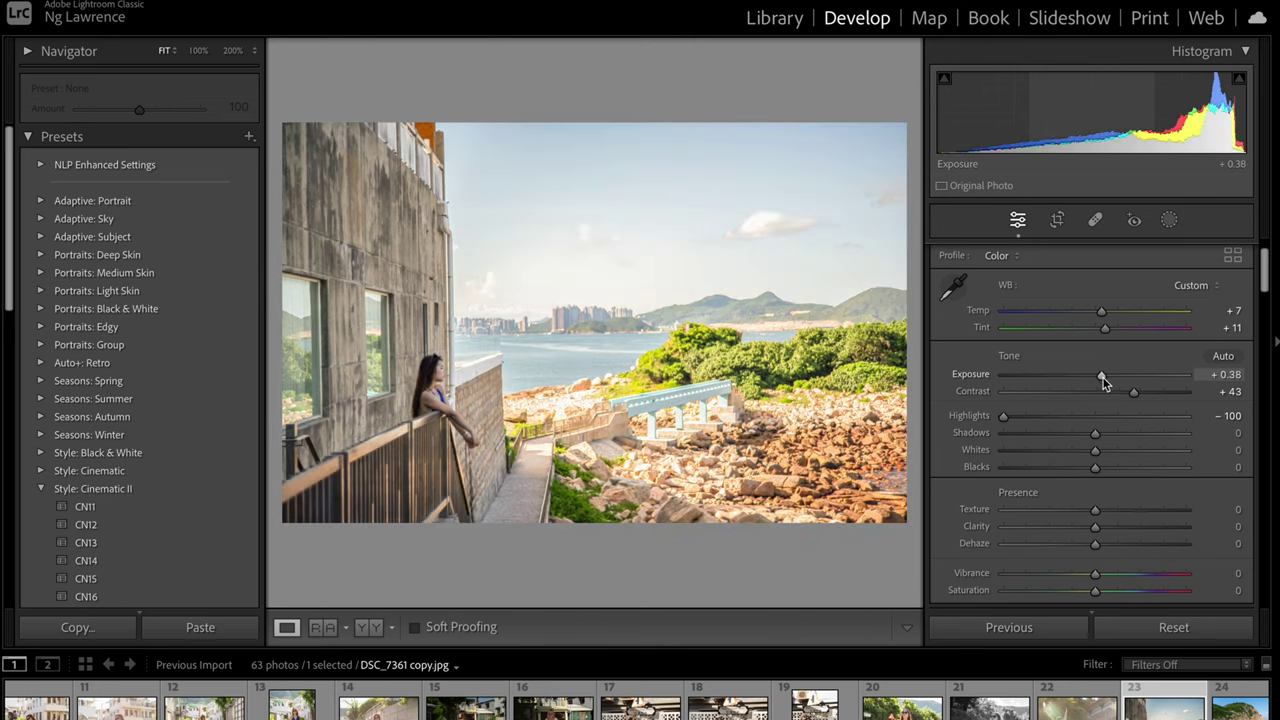
left_click(1097, 375)
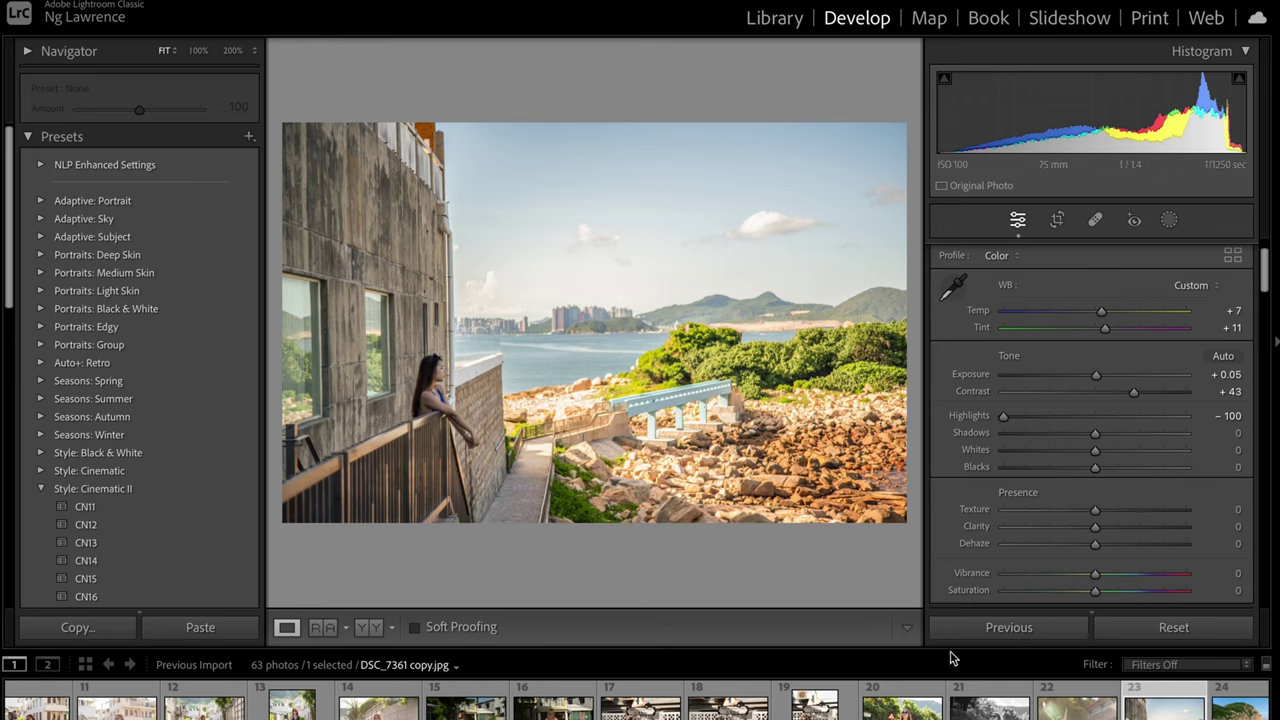
- Open the coastal landscape DSC_7375.NEF and examine the rocks and the green hillside at 100% magnification
scroll(1058, 702, "down", 3)
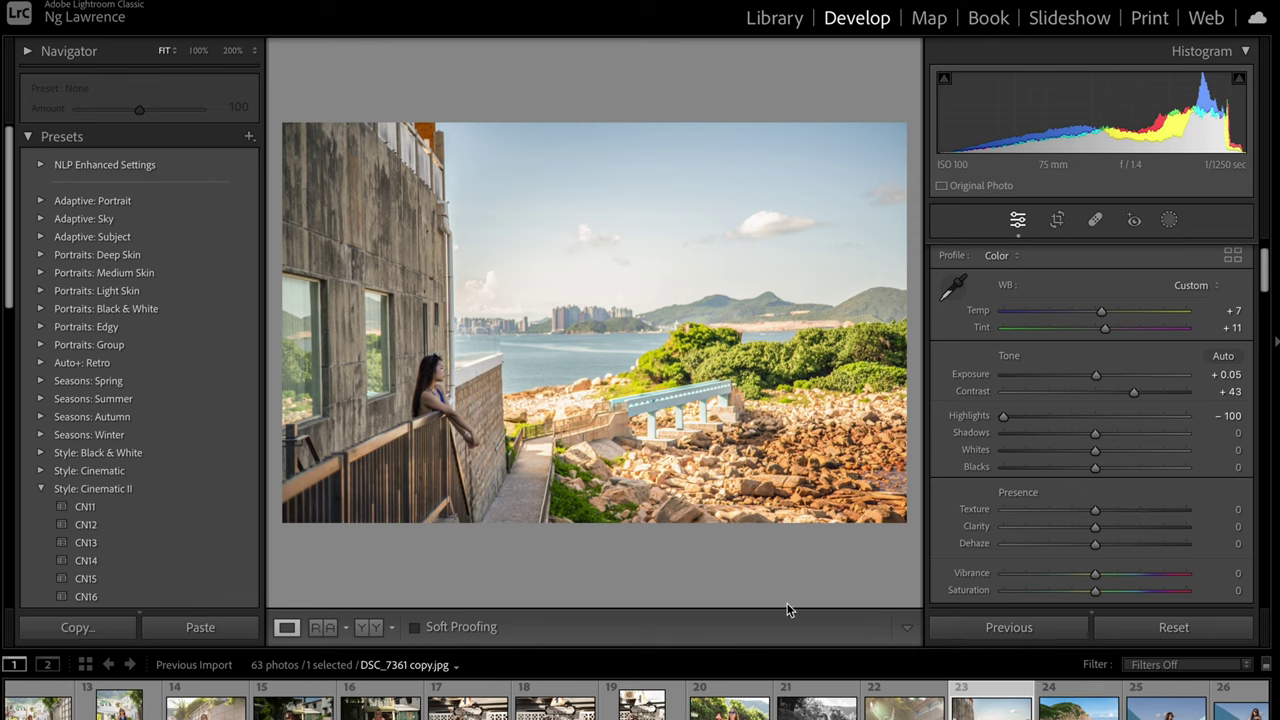
left_click(1079, 707)
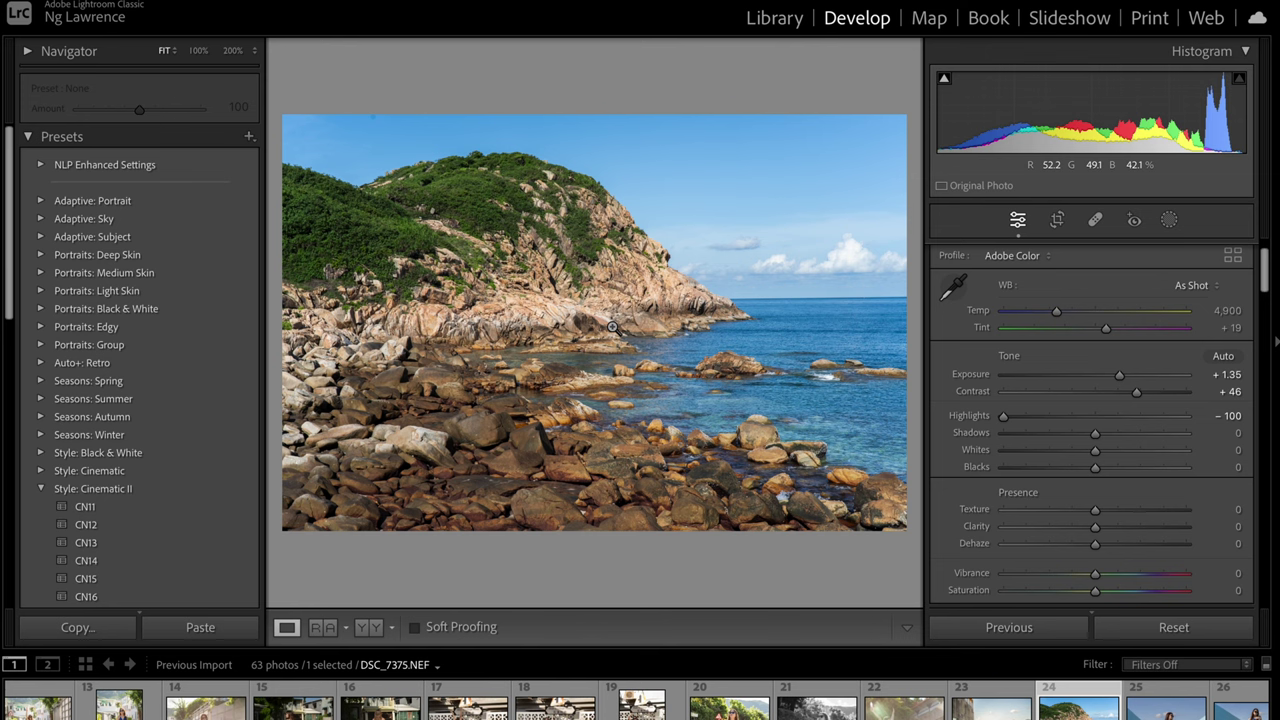
left_click(565, 335)
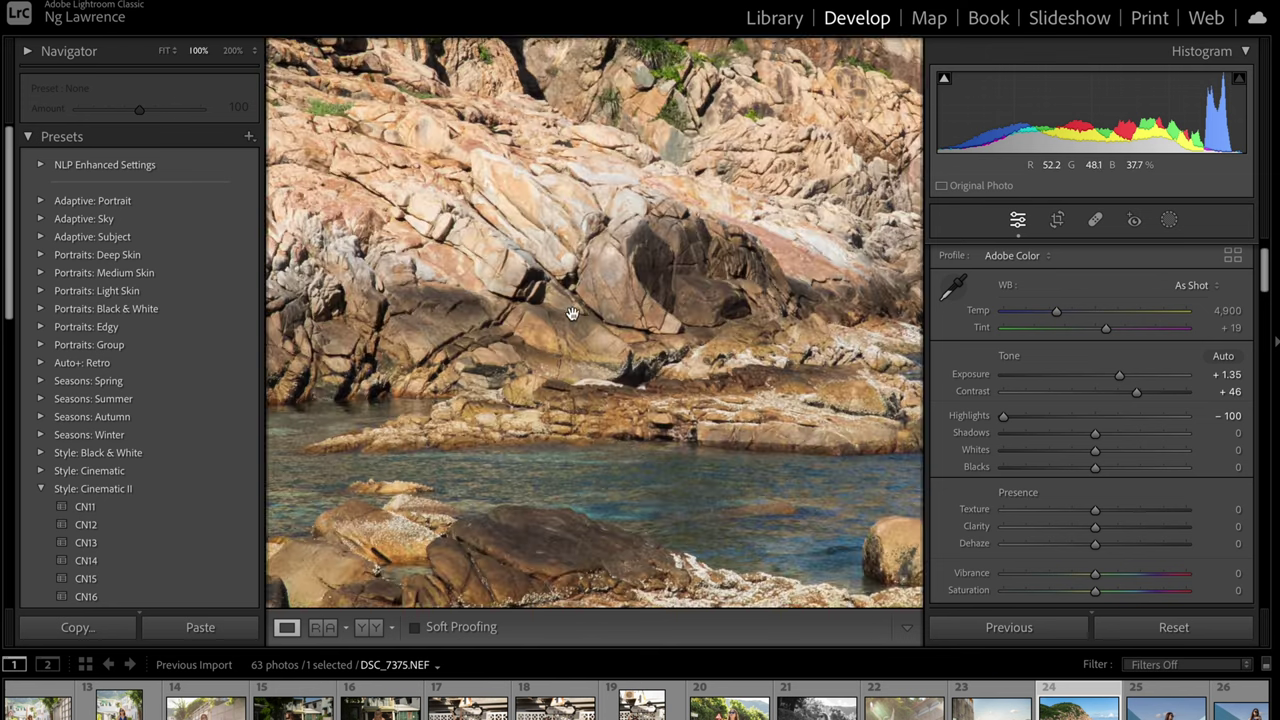
left_click_drag(572, 313, 644, 479)
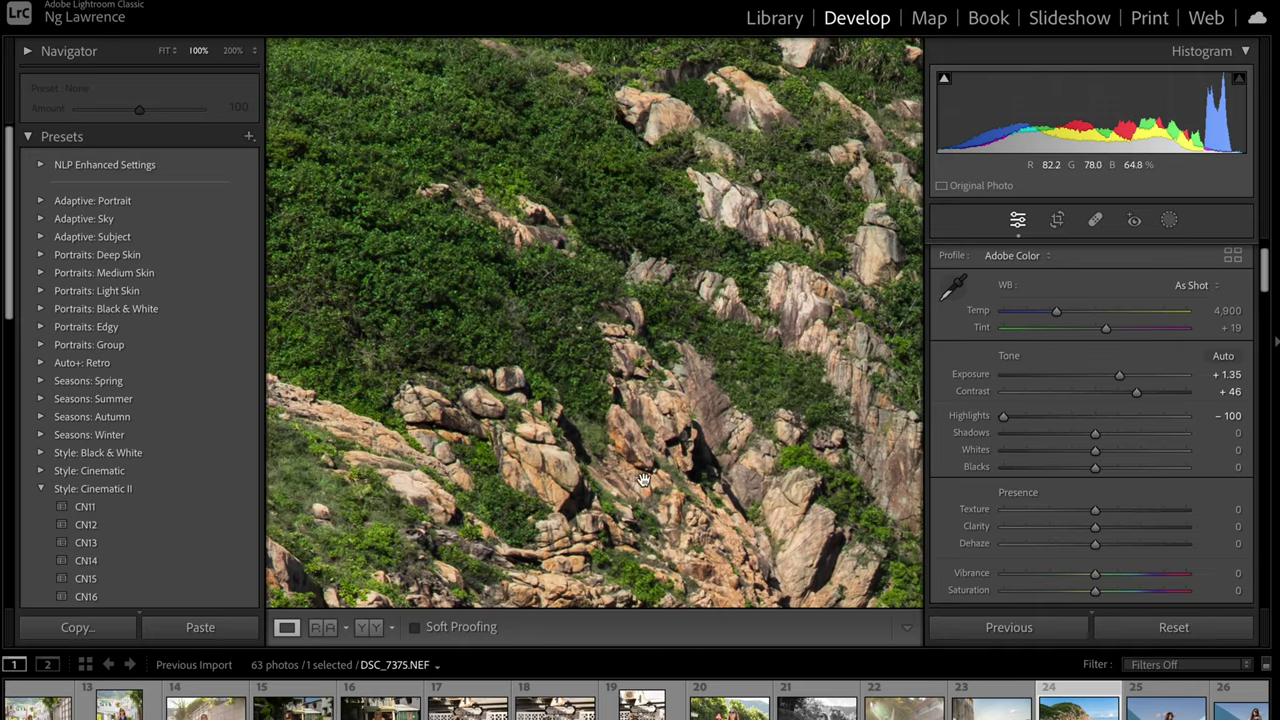
scroll(585, 408, "up", 6)
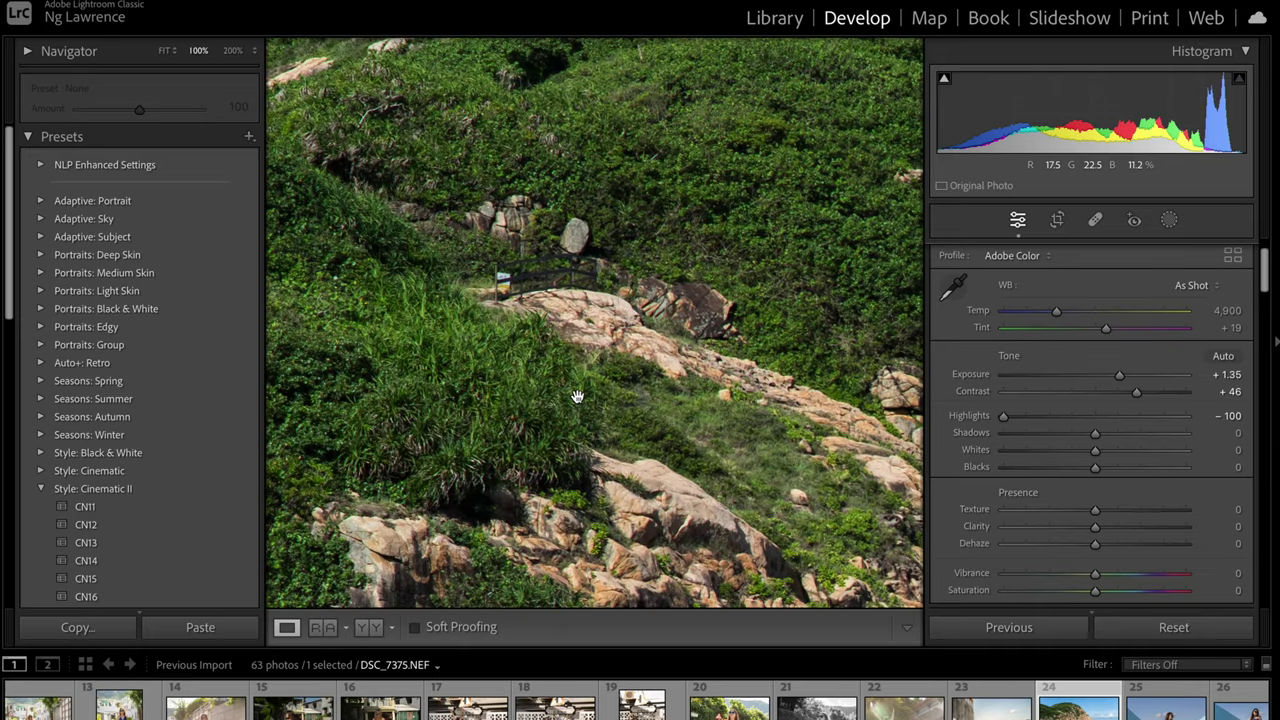
left_click_drag(577, 396, 834, 368)
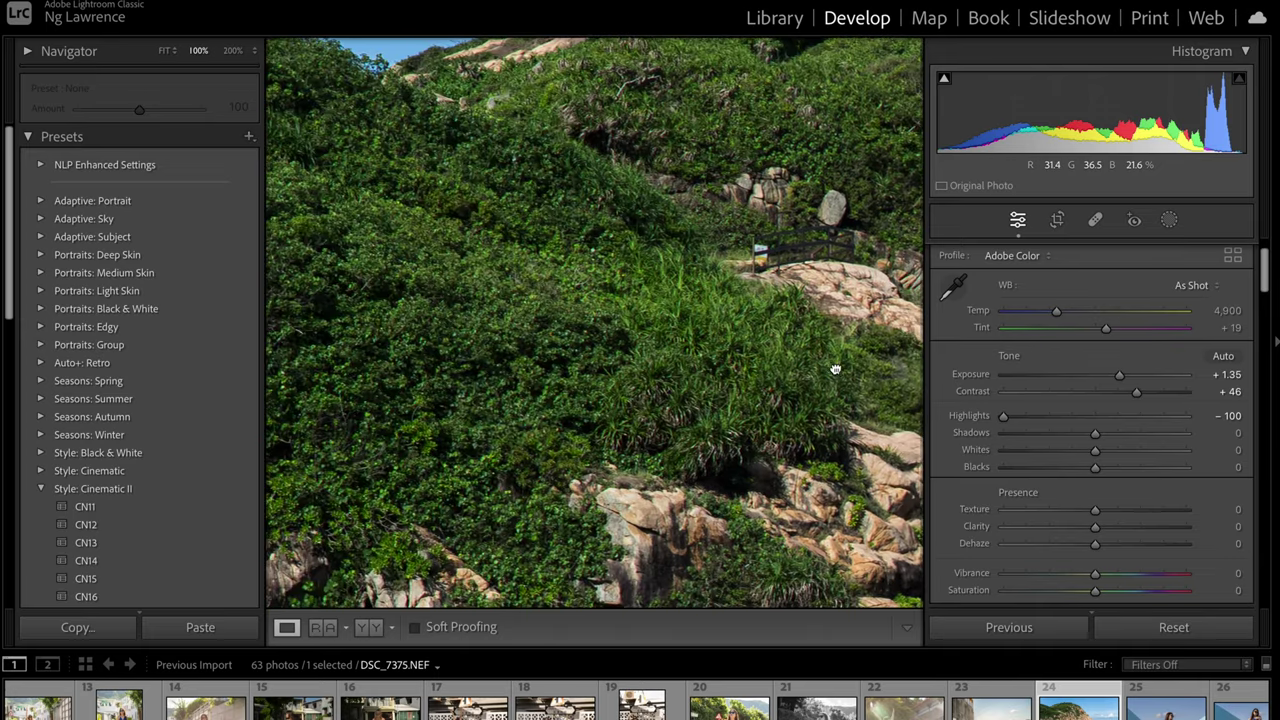
- Inspect the shoreline boulders and the water behind them at 100% in DSC_7375.NEF, and return to the full view
left_click(764, 384)
left_click(570, 497)
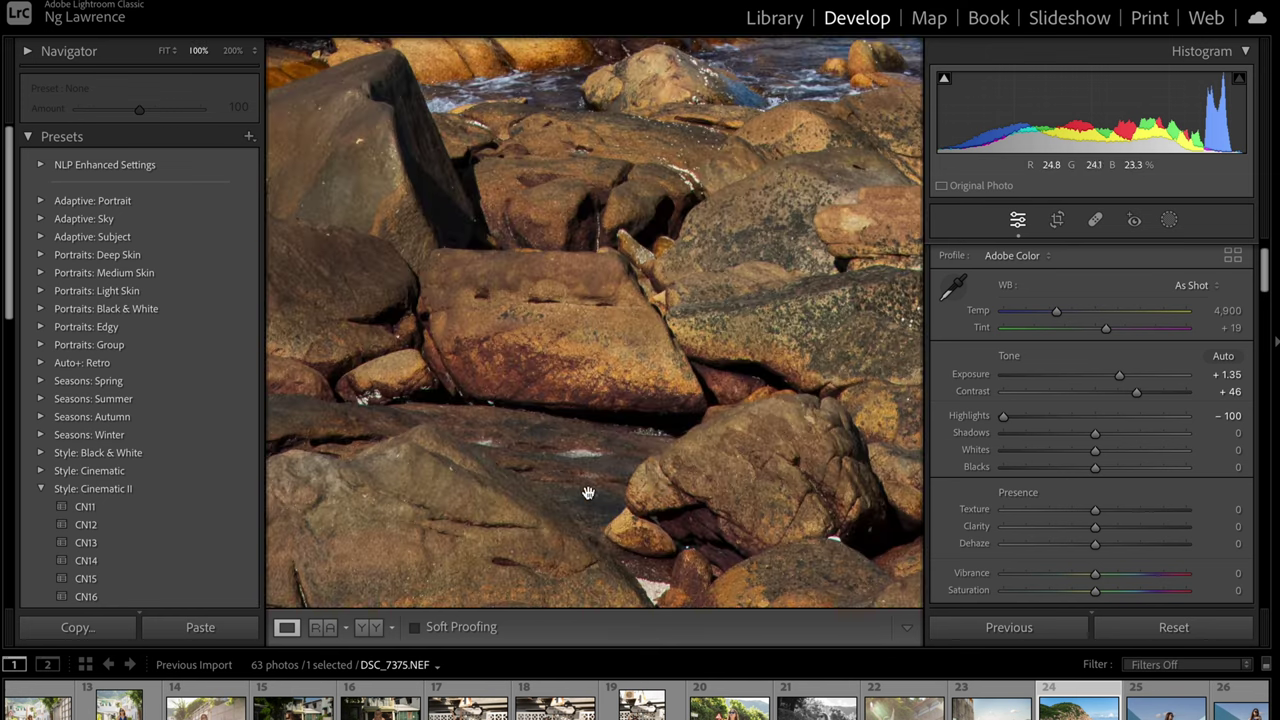
left_click_drag(709, 451, 474, 472)
left_click_drag(600, 404, 570, 462)
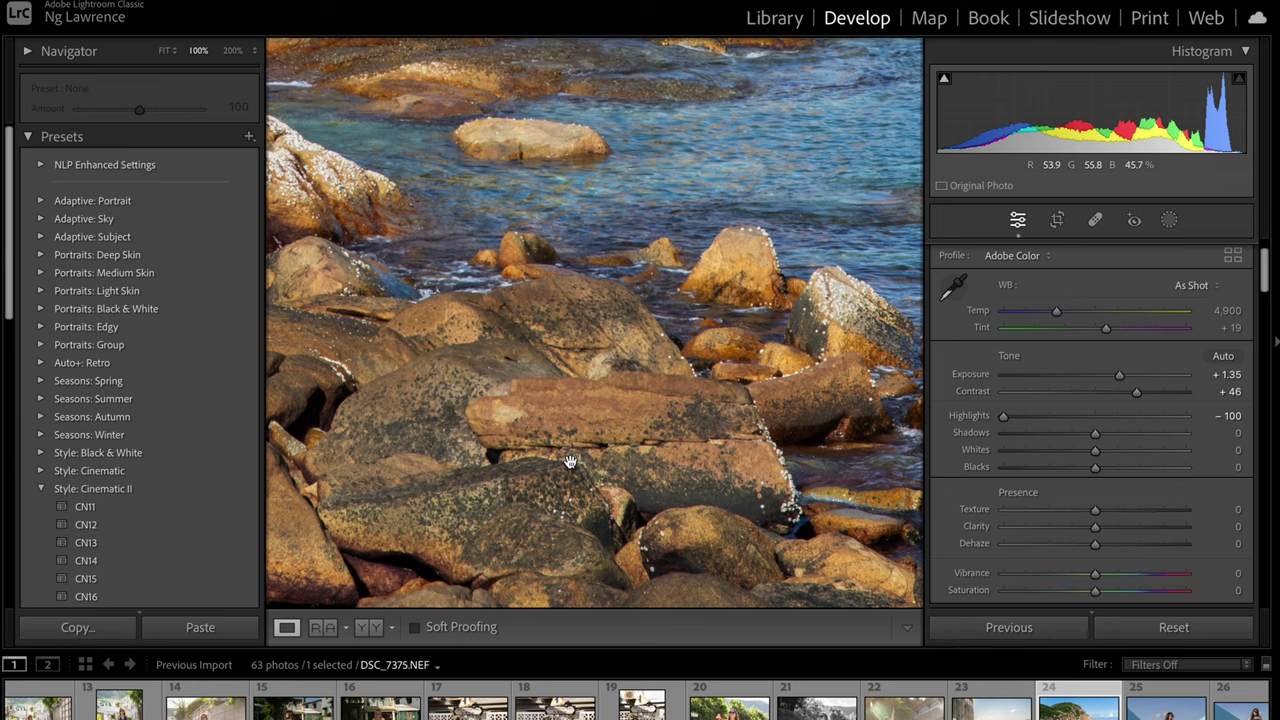
left_click(550, 375)
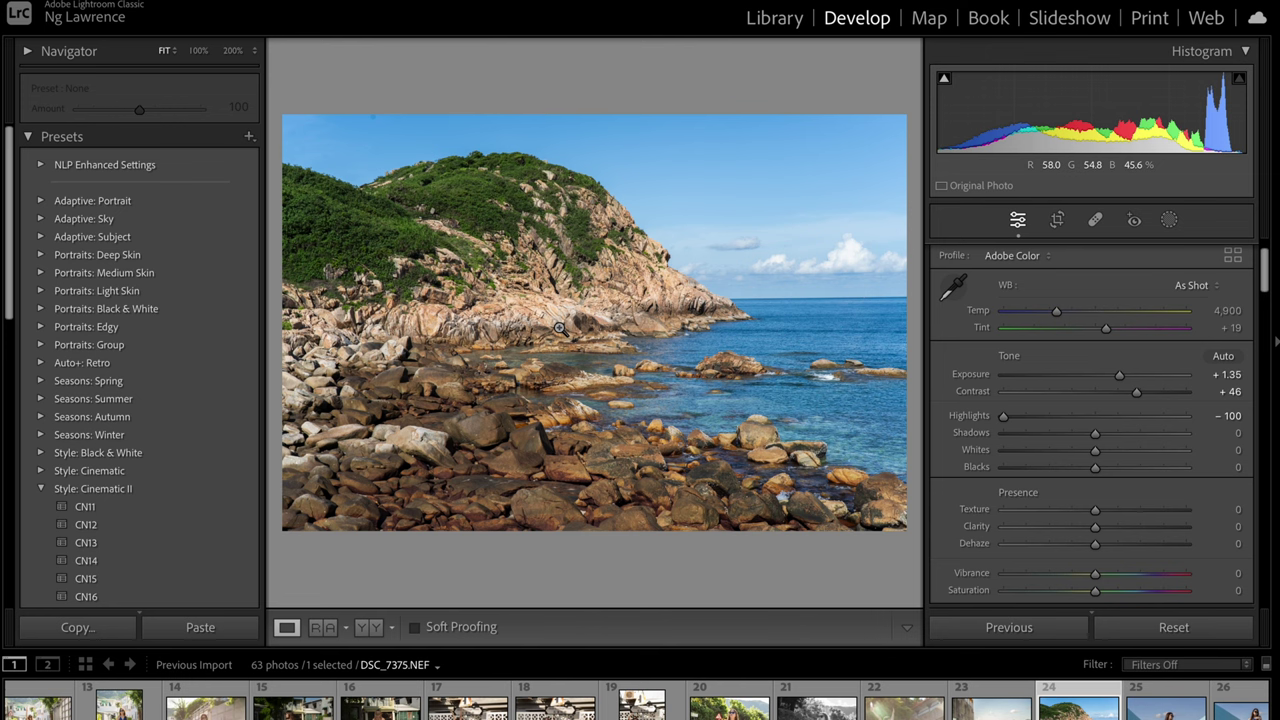
- Examine the cliff face and the green hilltop of the coastal landscape at 100%, and return to the full view
left_click(631, 320)
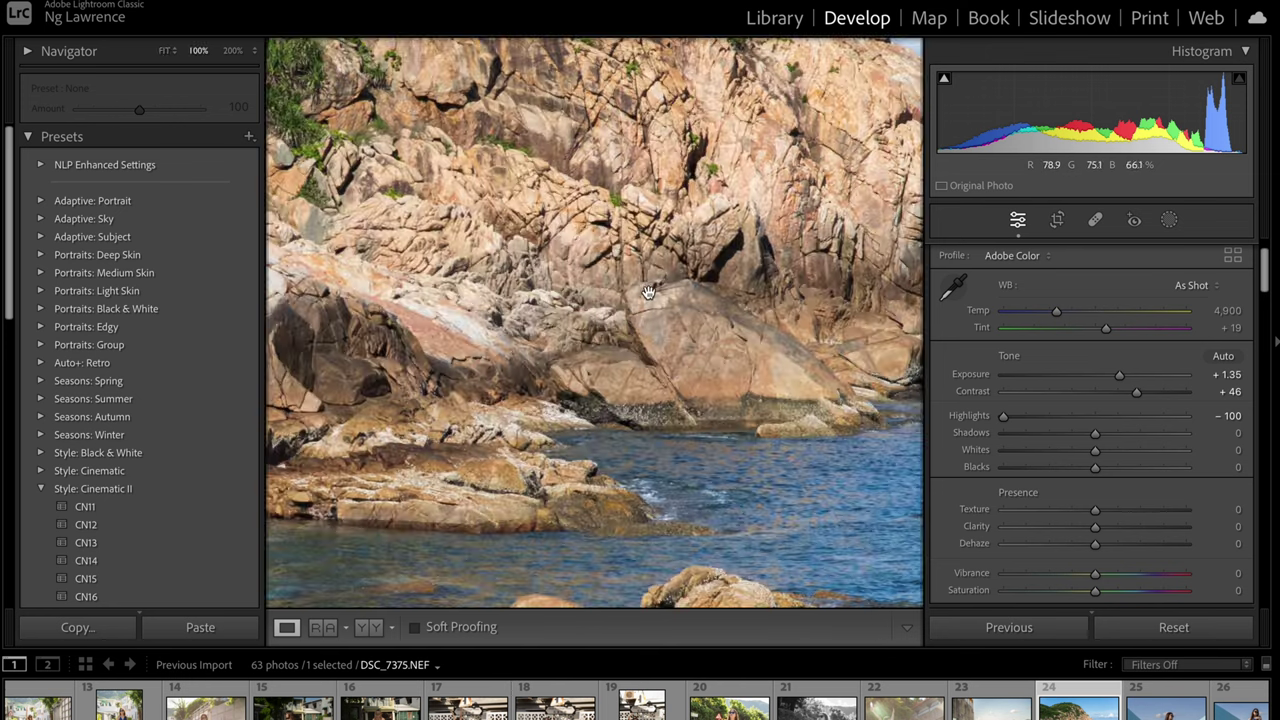
left_click_drag(647, 293, 655, 381)
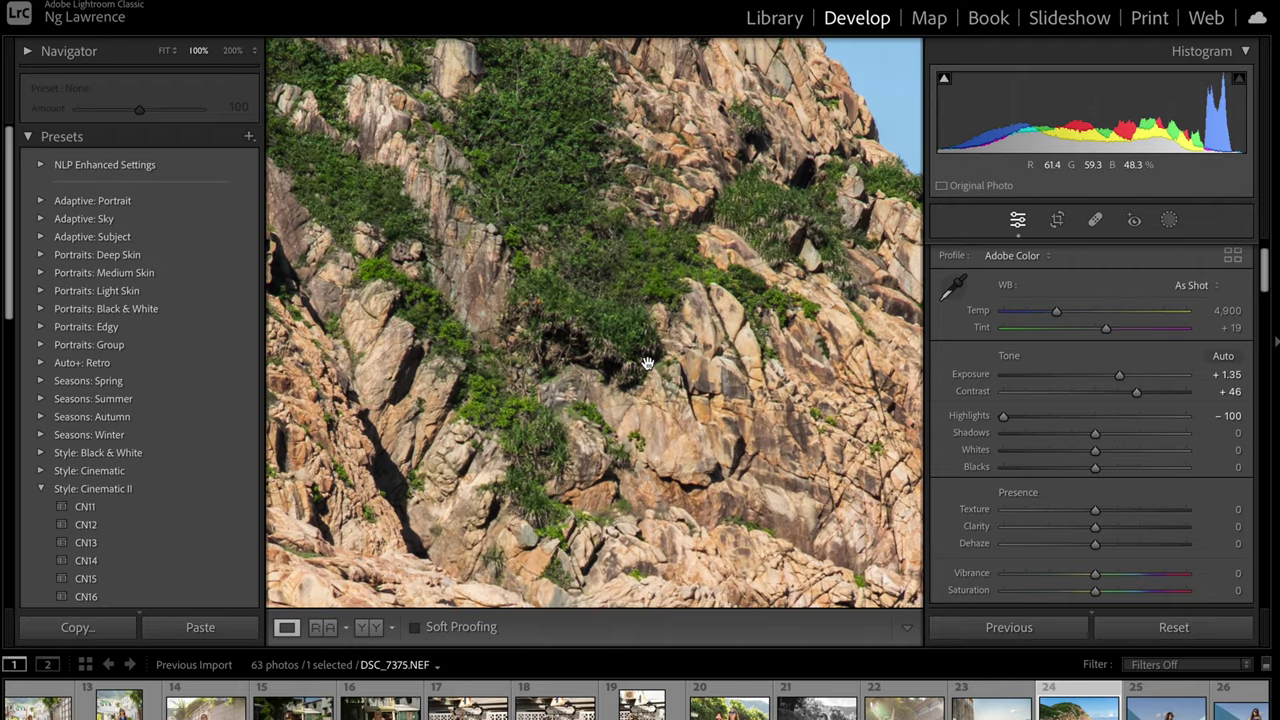
left_click(233, 52)
left_click(198, 52)
left_click_drag(443, 230, 788, 481)
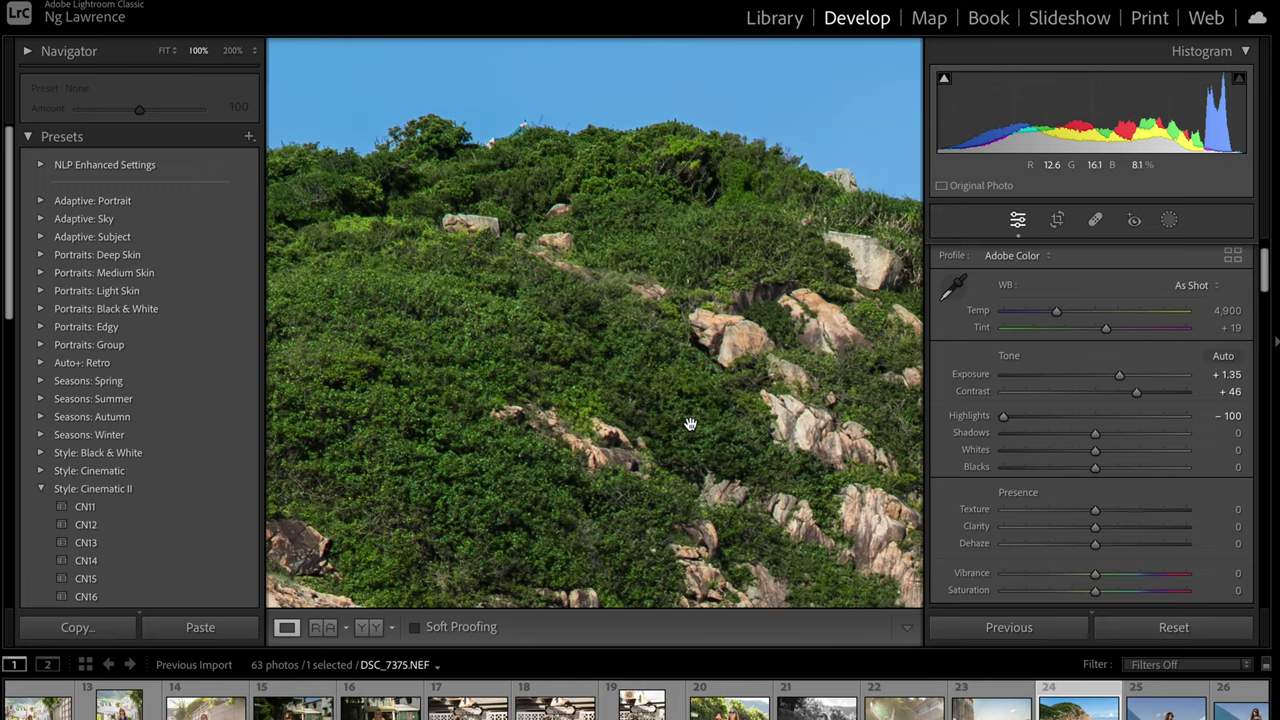
left_click(690, 424)
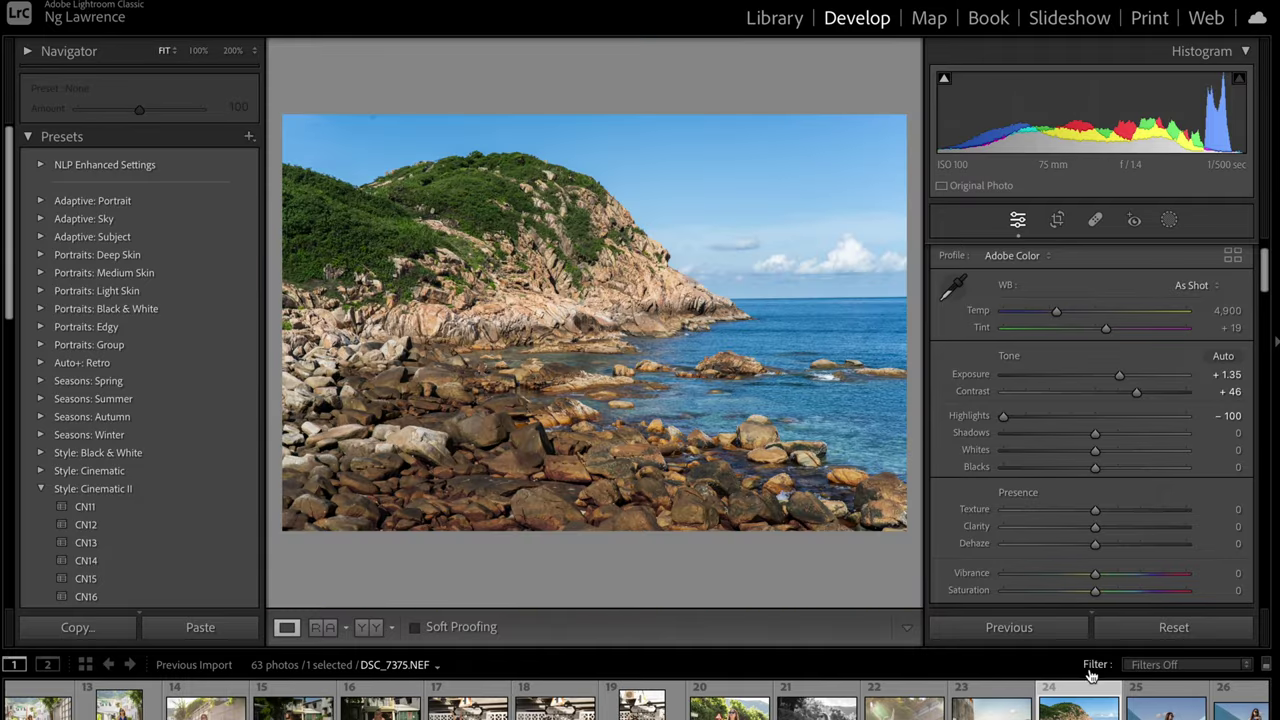
- Open DSC_7393.NEF and check the woman's face, top and outstretched arm at 100% before returning to the full view
key("Right")
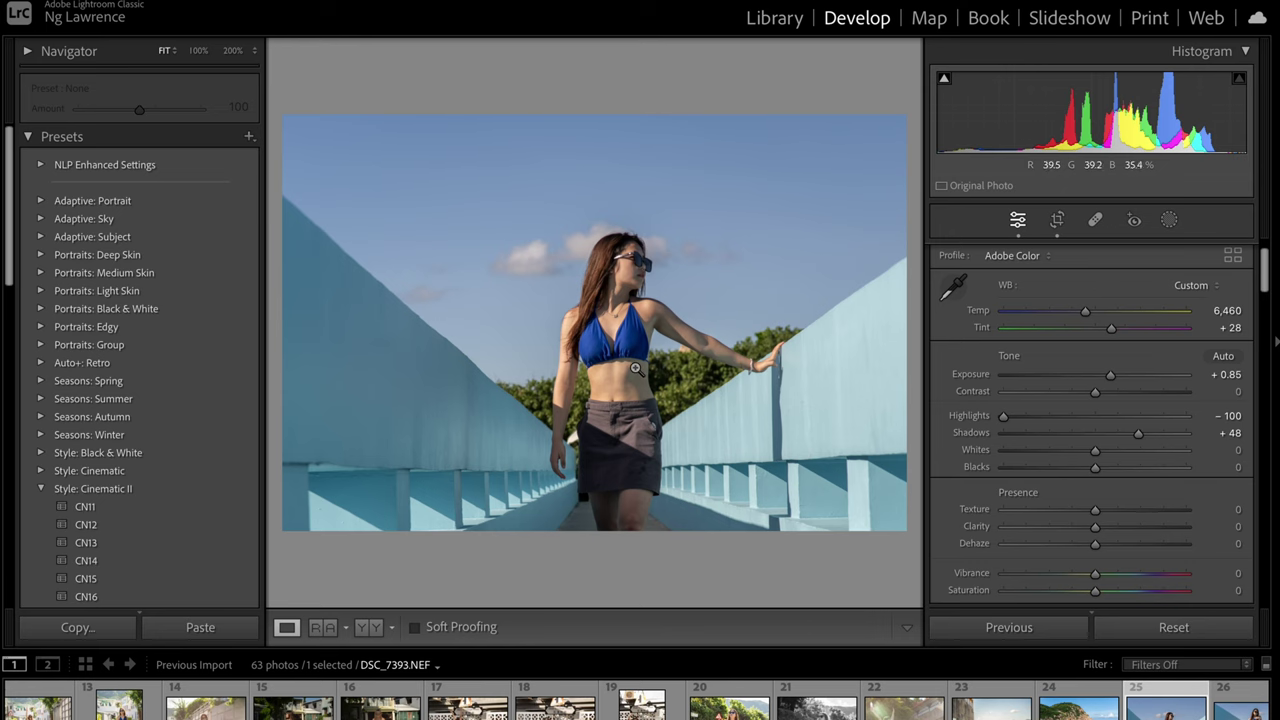
left_click(670, 305)
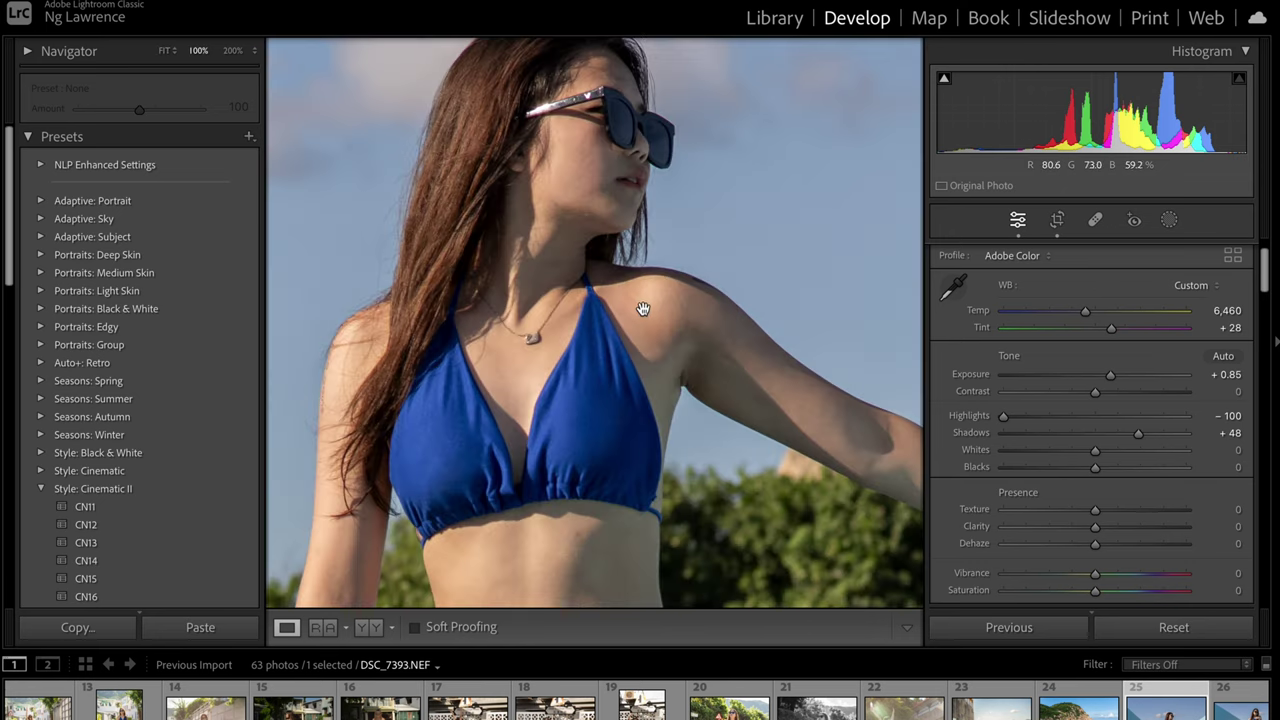
left_click_drag(637, 294, 578, 265)
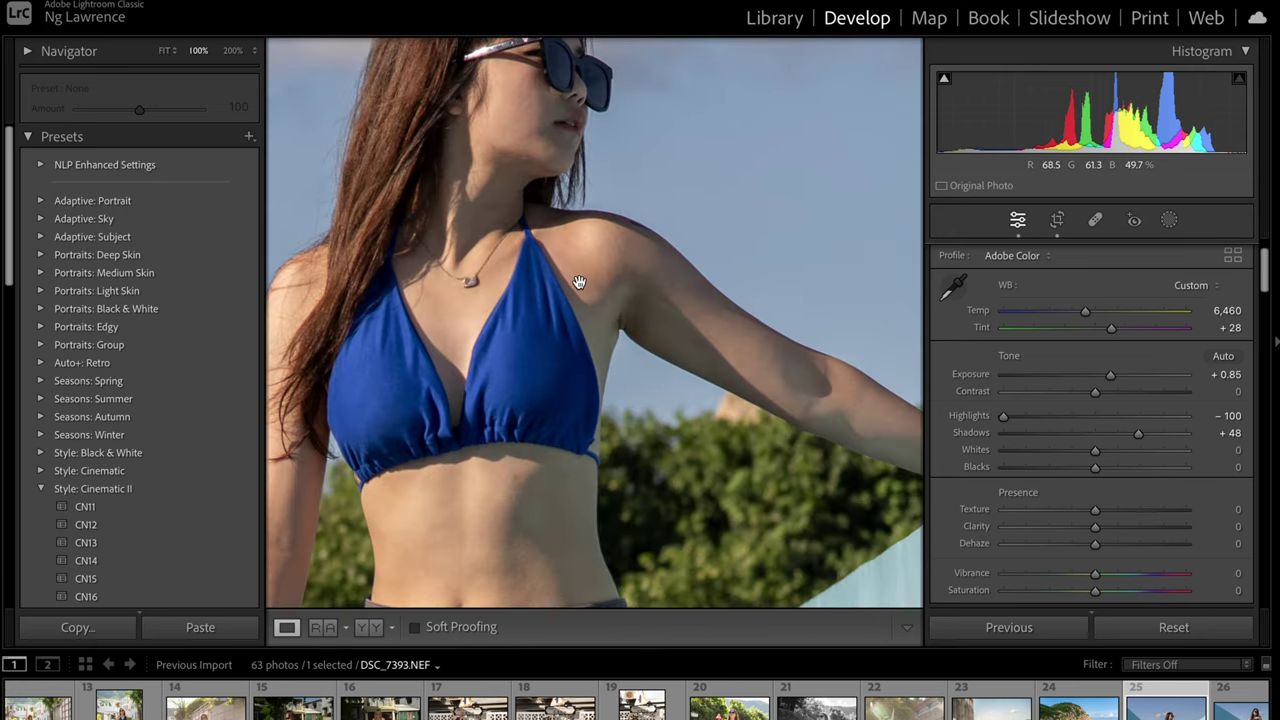
left_click(578, 282)
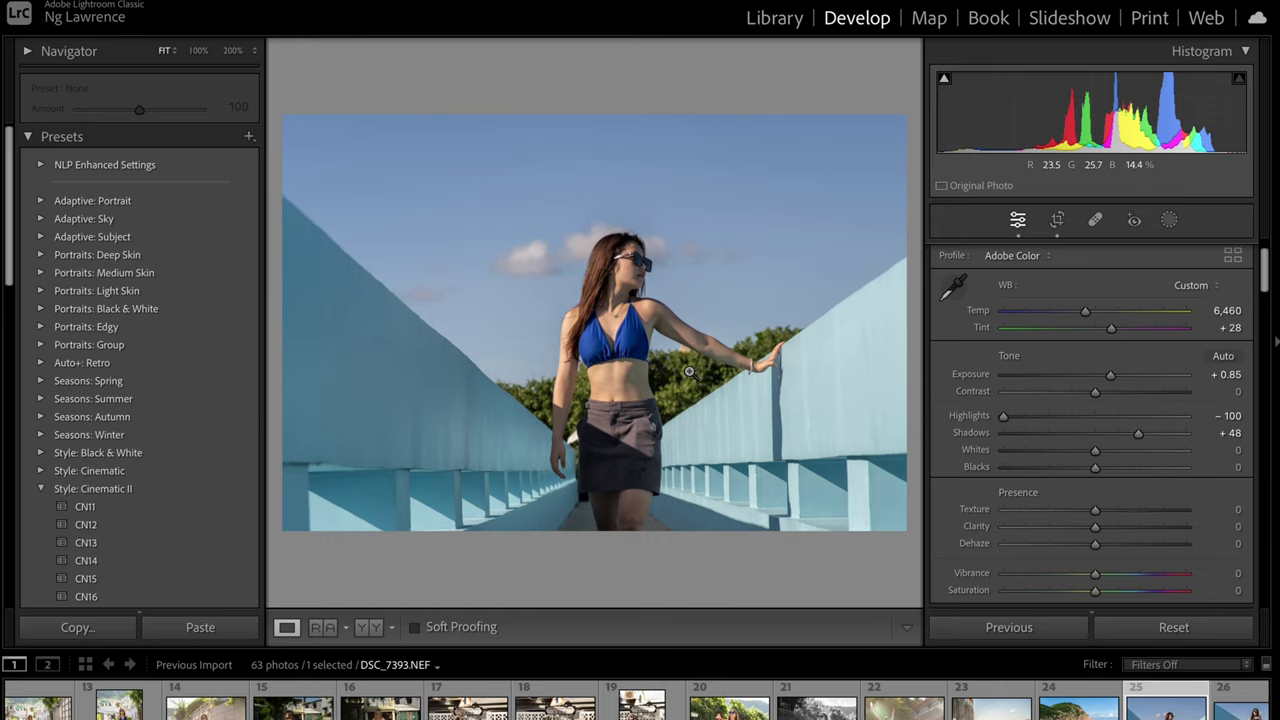
- Advance through the blue-sky portraits to DSC_7440.NEF and examine the woman's face, sunglasses and hair at 100%
scroll(1109, 706, "down", 1)
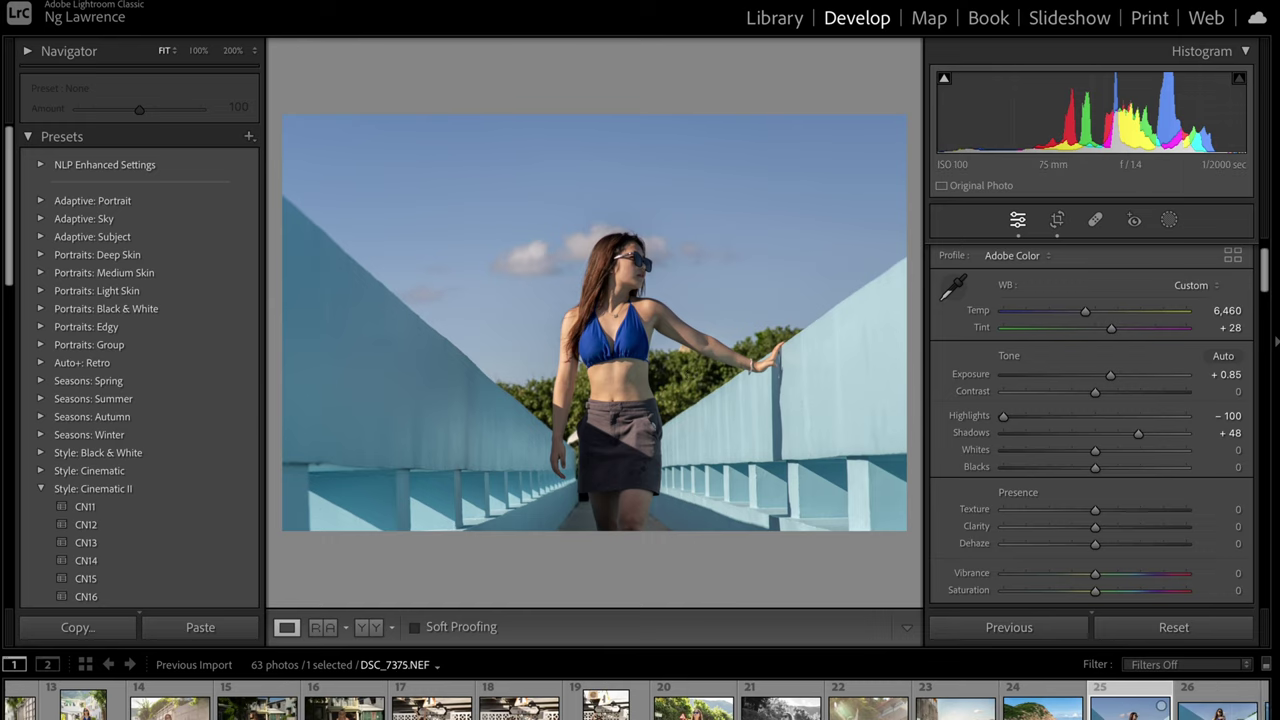
scroll(1108, 706, "down", 4)
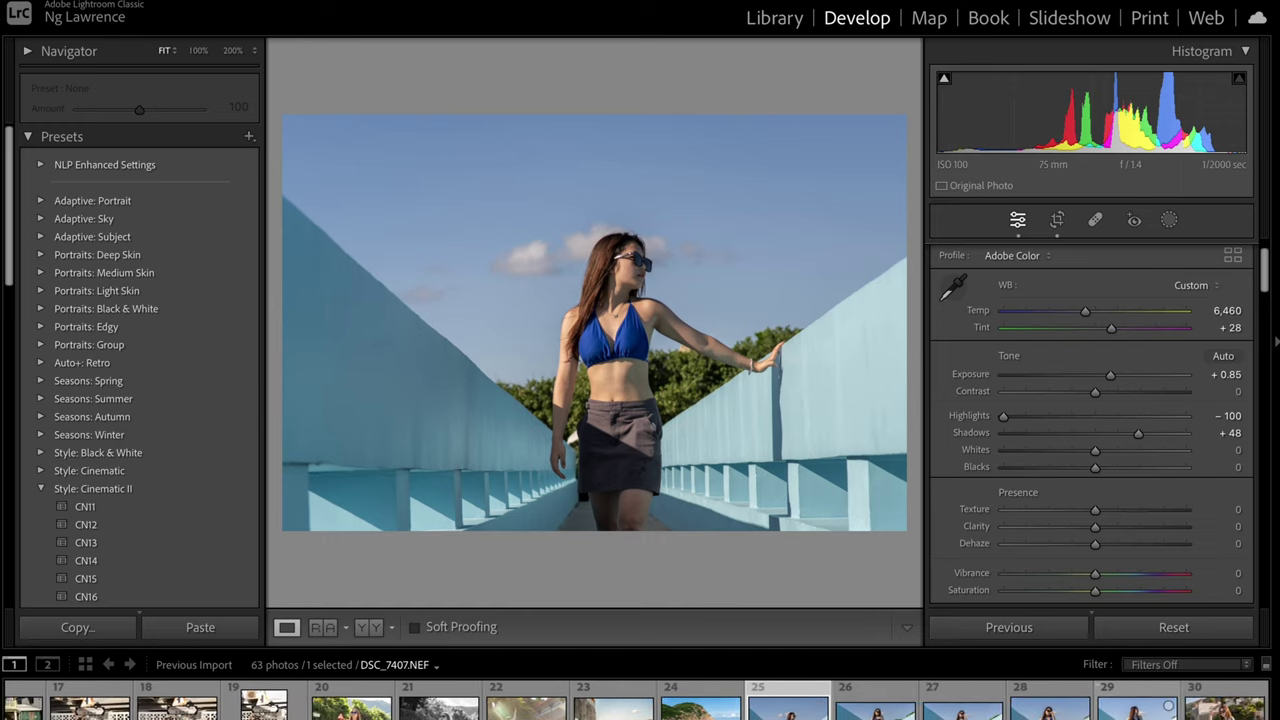
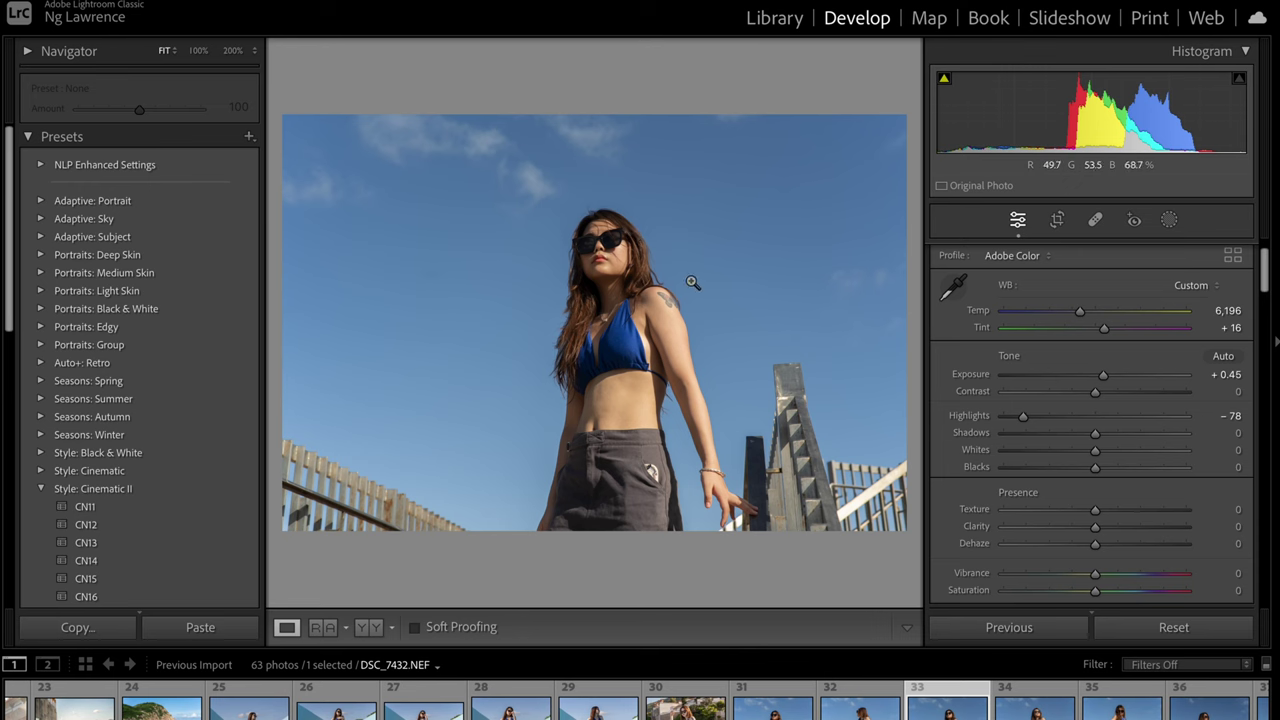
left_click(1066, 706)
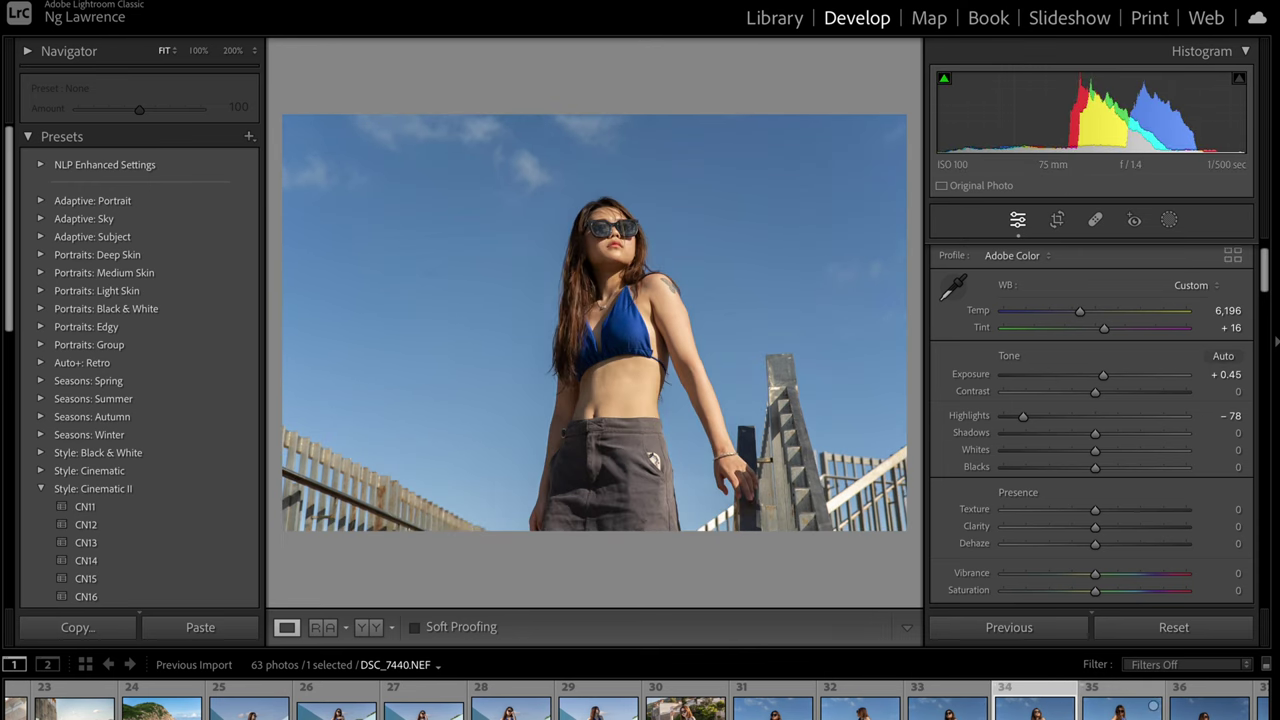
left_click(1120, 706)
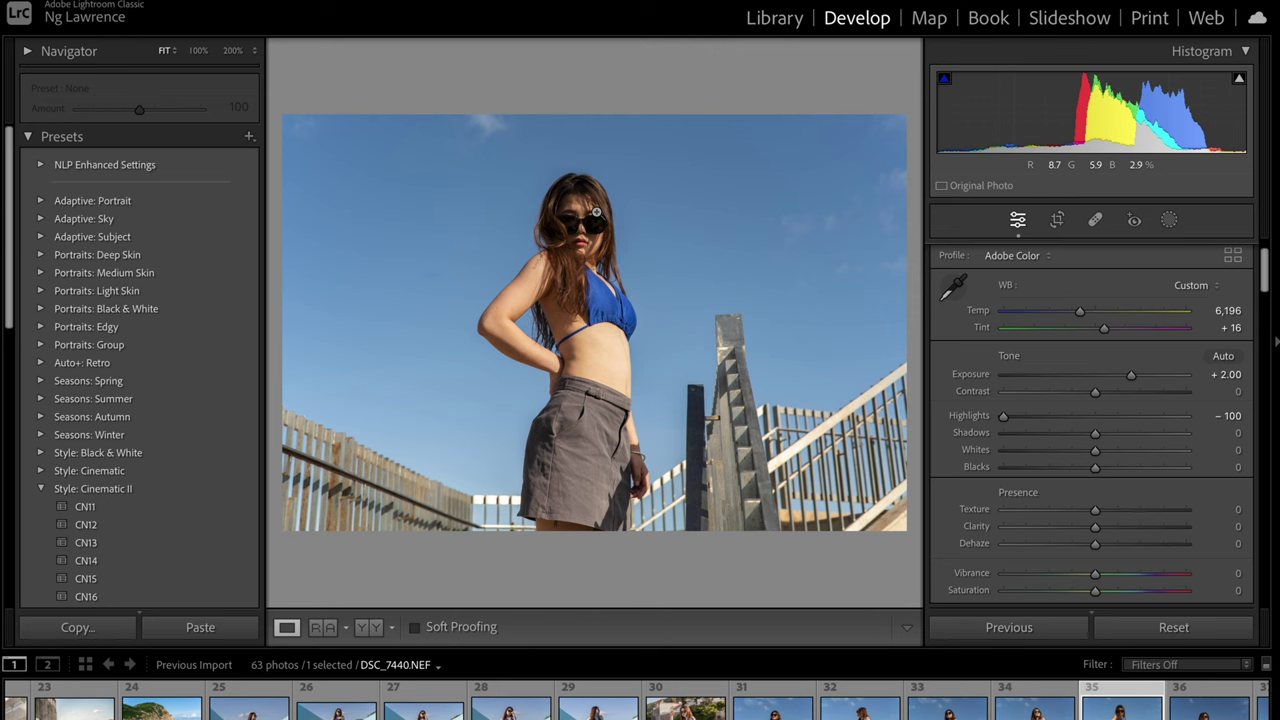
left_click(596, 212)
left_click_drag(586, 300, 681, 331)
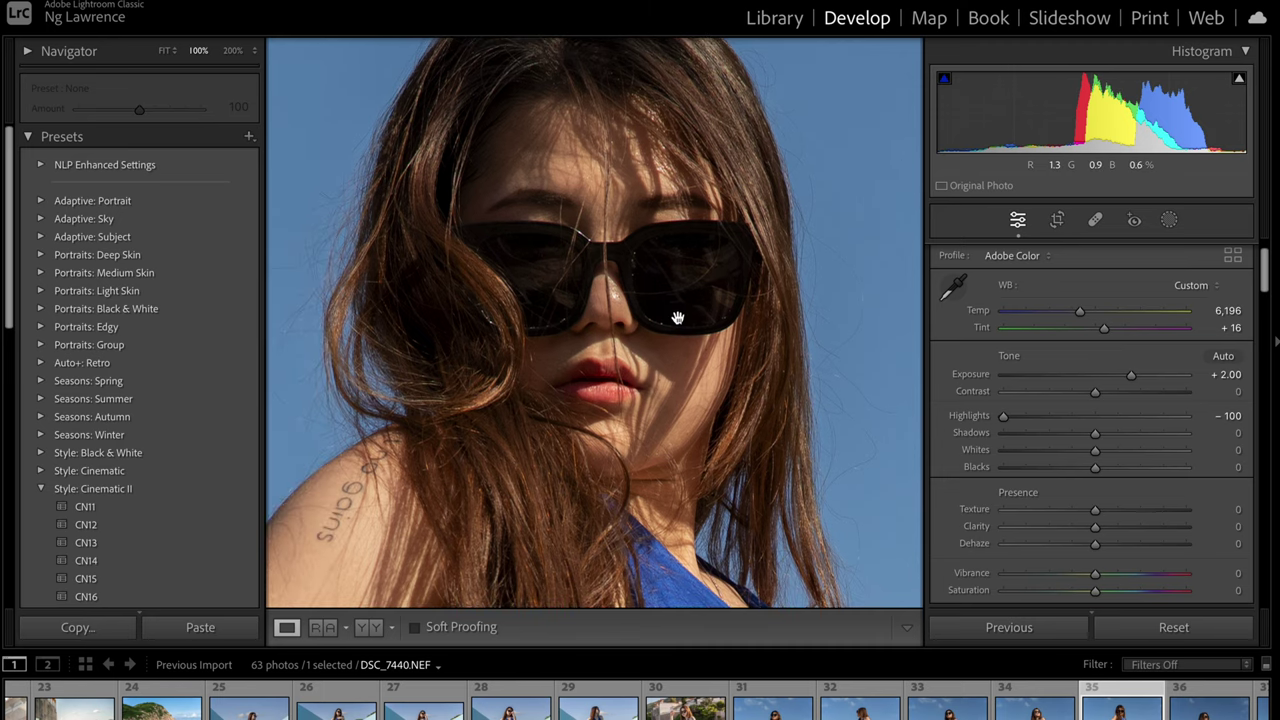
left_click(676, 318)
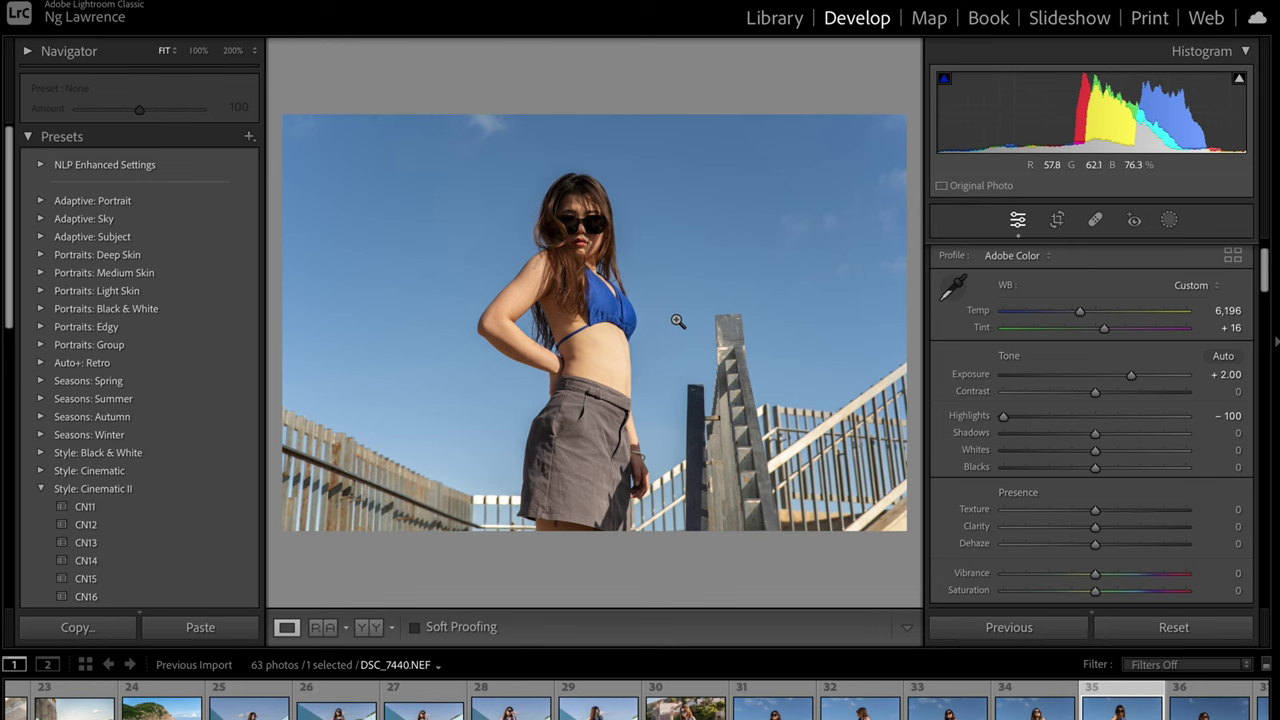
- View photo 36 of the series, and open DSC_7459.NEF to see the face of the woman with raised arms at 100%
left_click(1191, 714)
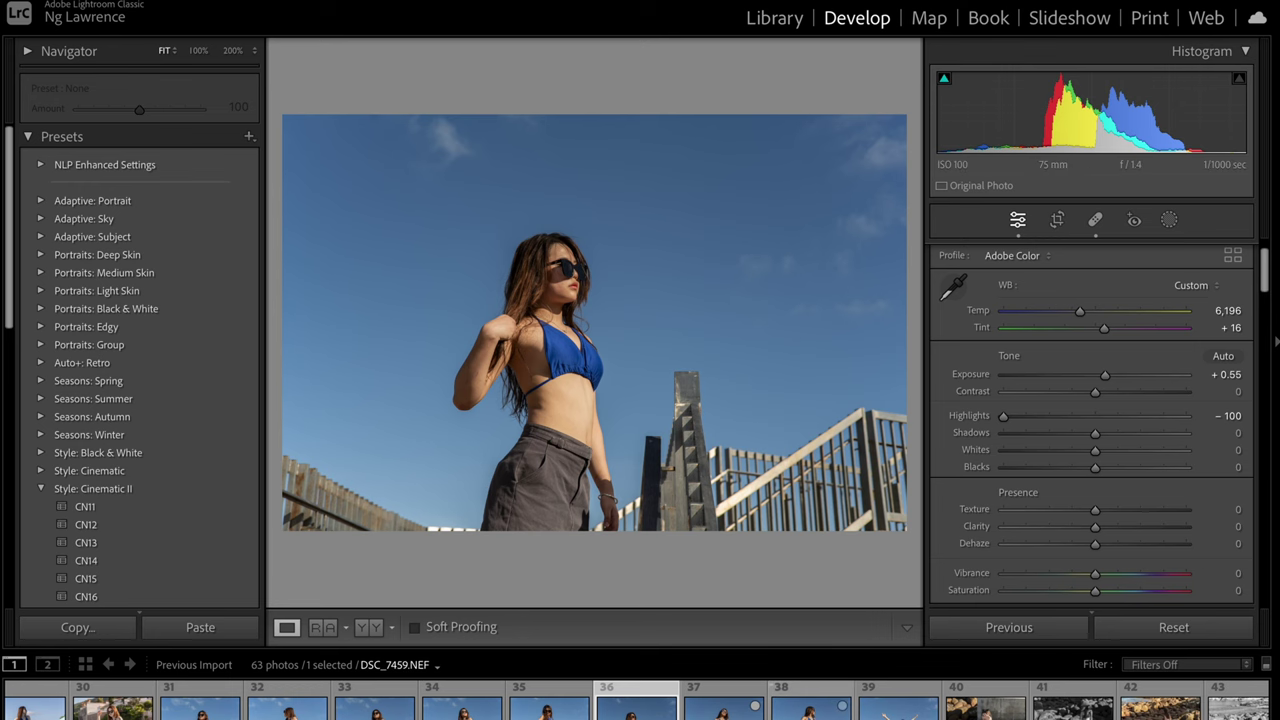
left_click(810, 708)
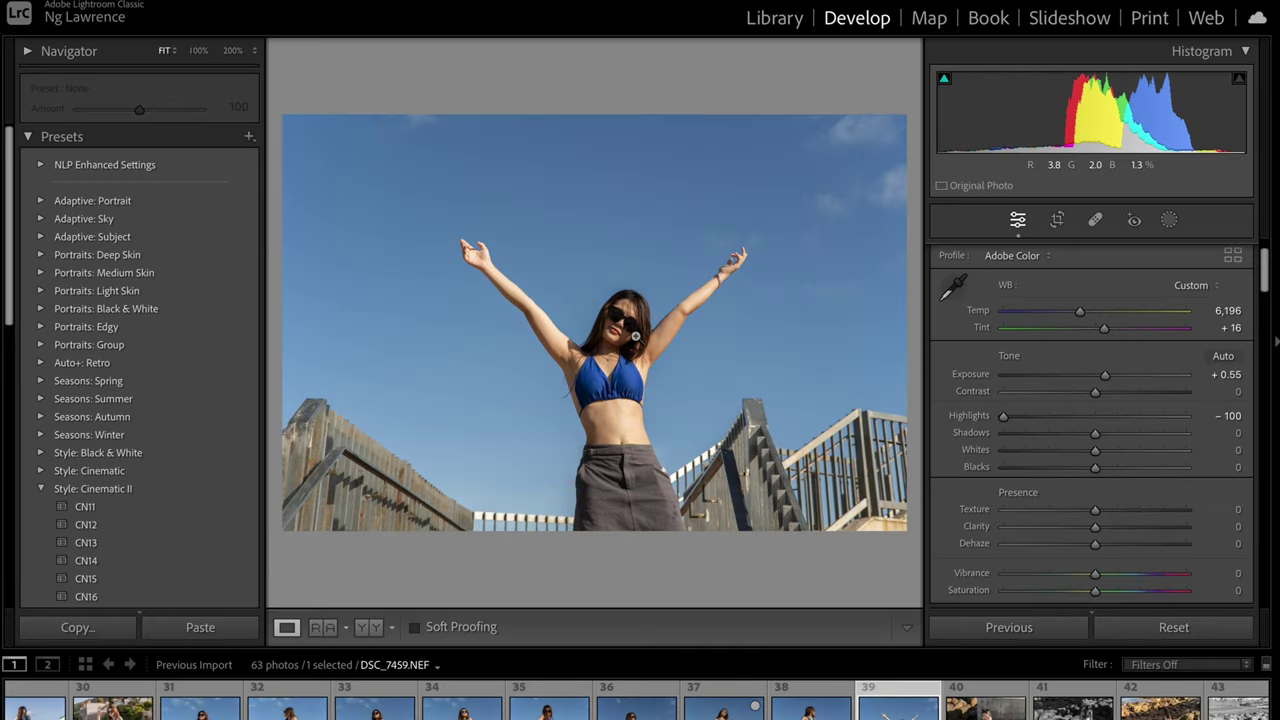
left_click(634, 335)
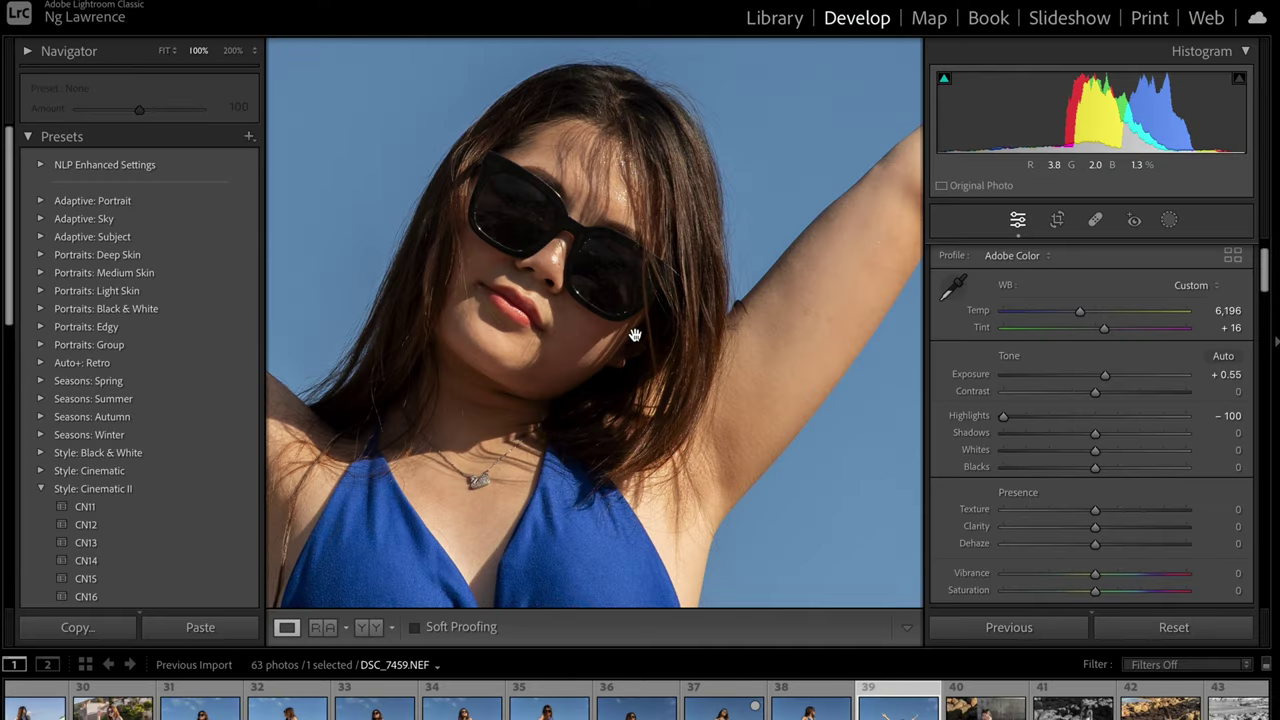
- Open DSC_7452.NEF and examine the woman's necklace, profile, waist and arm at 100% before returning to the full view
left_click(818, 712)
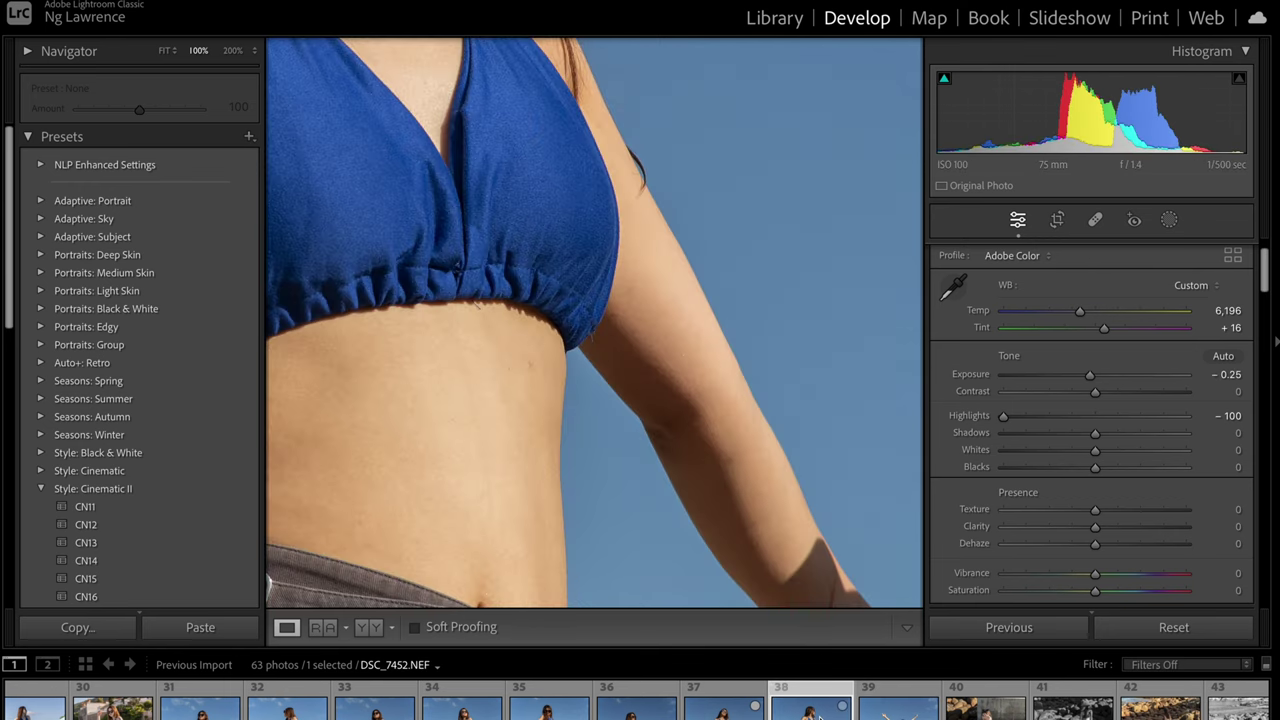
left_click_drag(594, 286, 700, 575)
left_click_drag(627, 346, 634, 463)
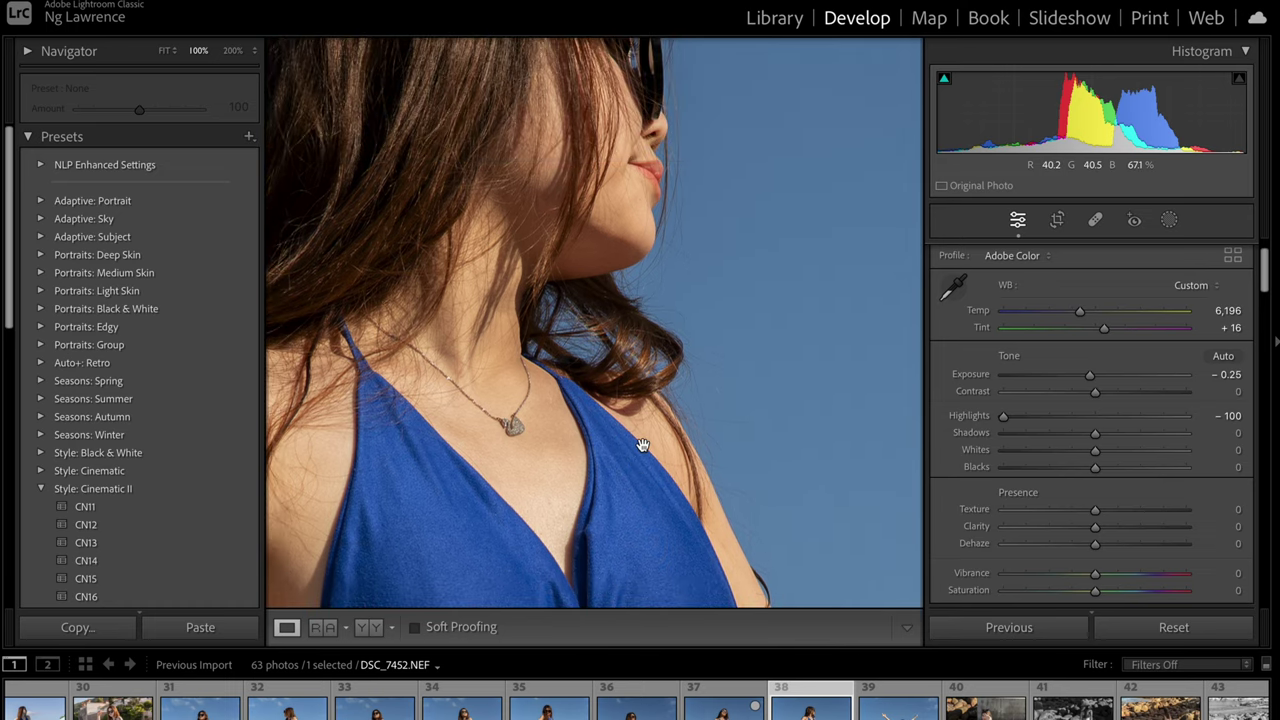
left_click_drag(614, 372, 645, 540)
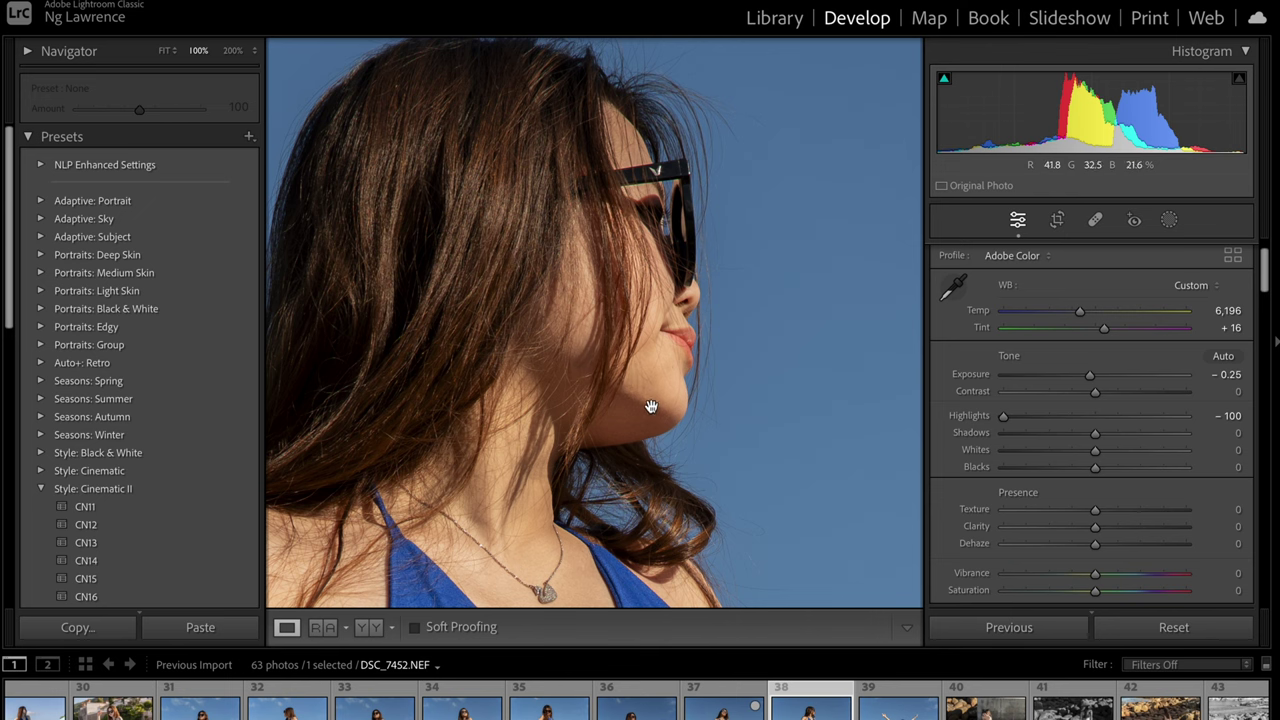
left_click_drag(663, 409, 720, 88)
left_click_drag(555, 295, 403, 277)
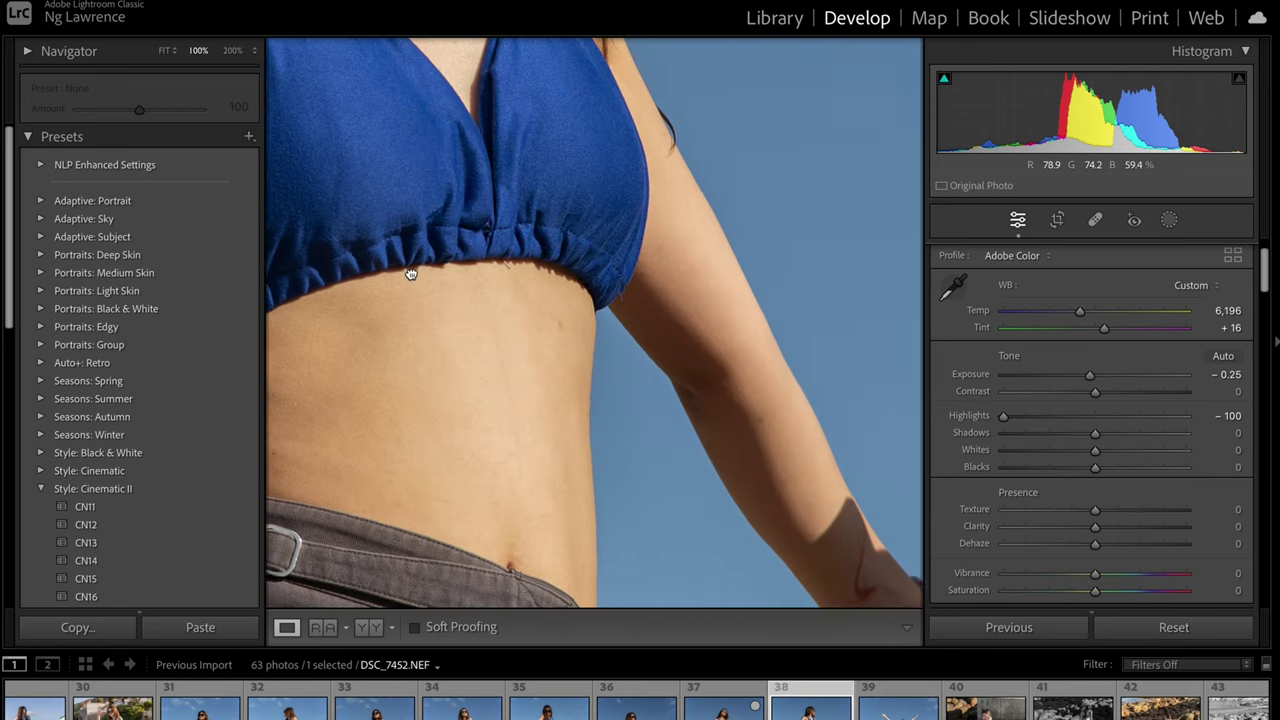
left_click_drag(689, 360, 717, 209)
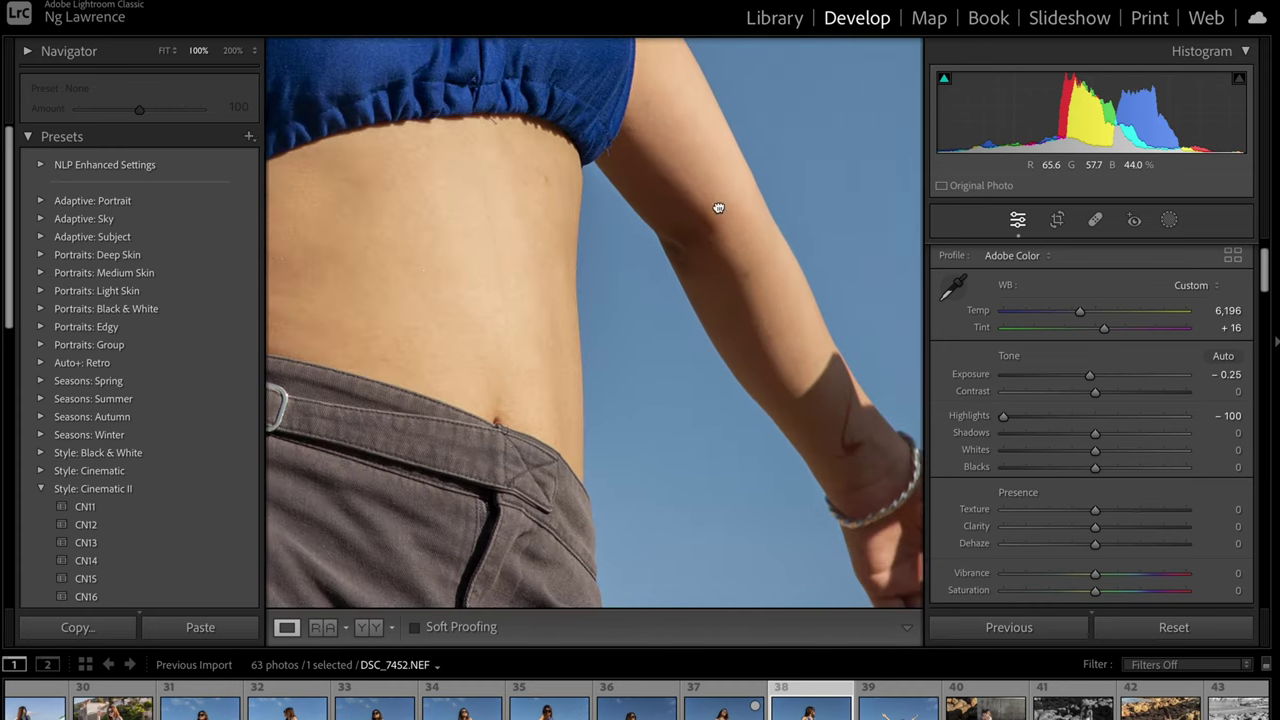
left_click(677, 206)
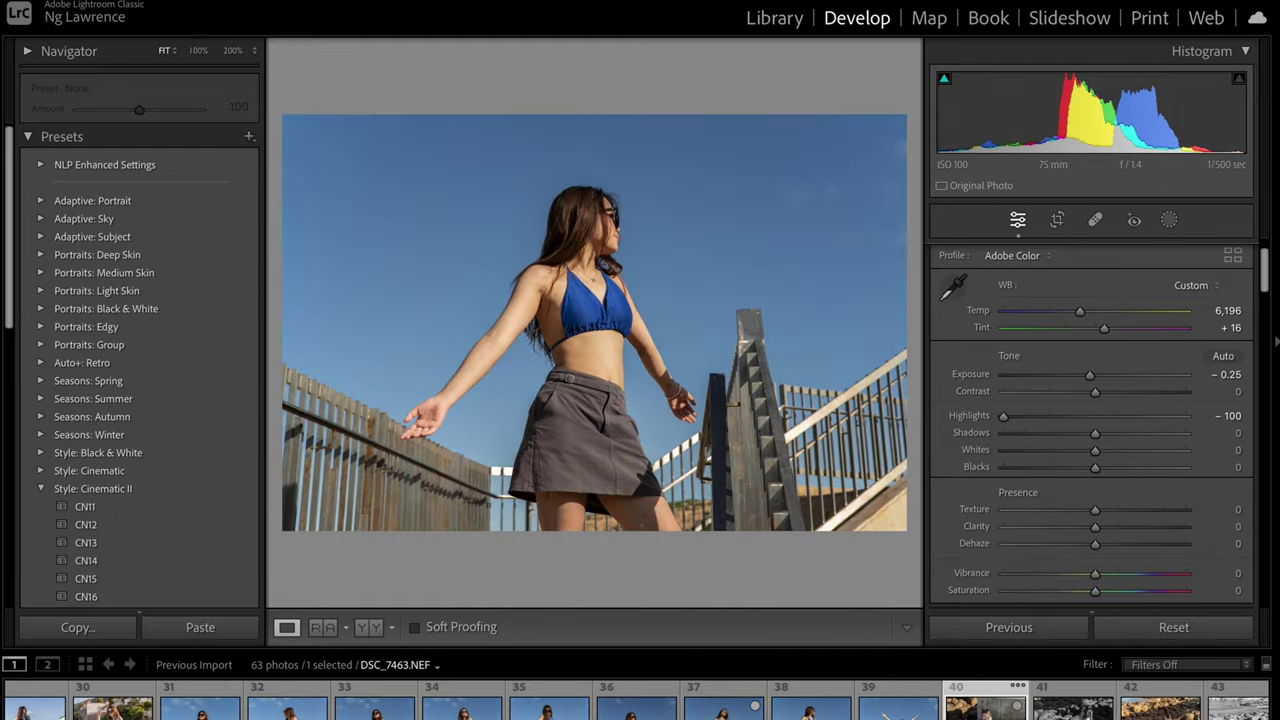
- Return to DSC_7459.NEF and study the woman's forehead, sunglasses, lips and hair at 100%, ending in the full view
left_click(898, 706)
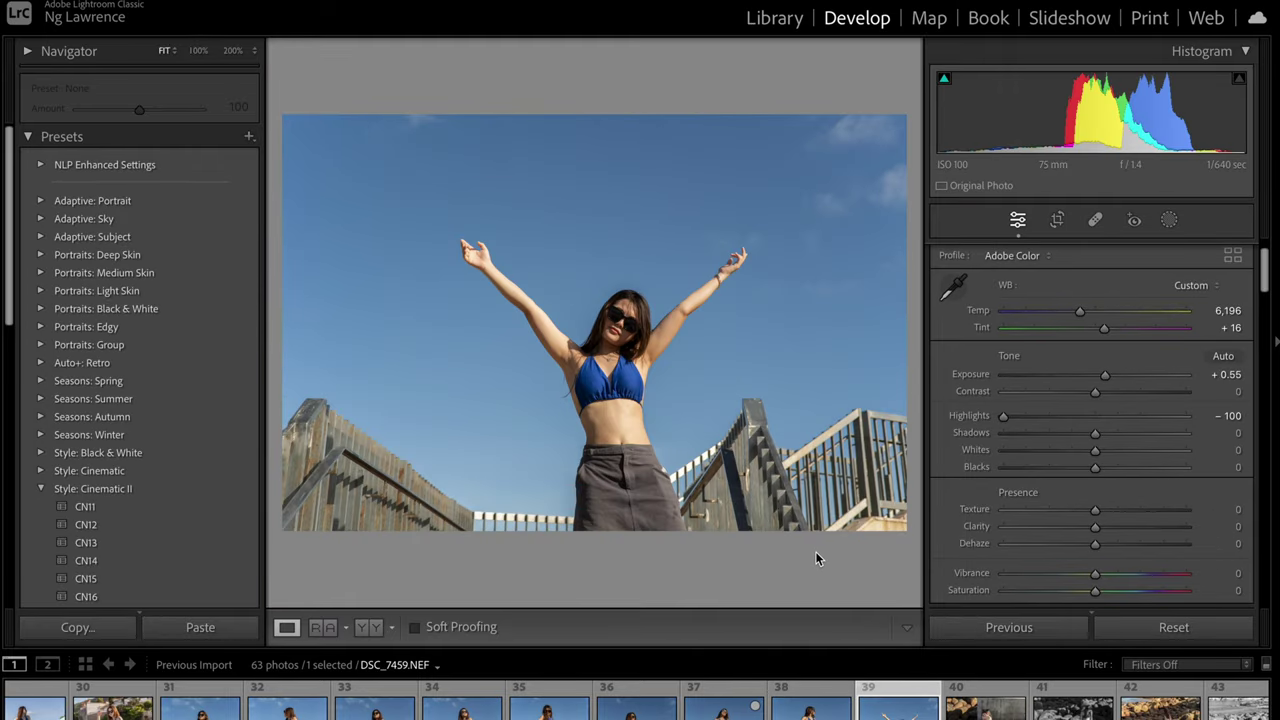
left_click(709, 330)
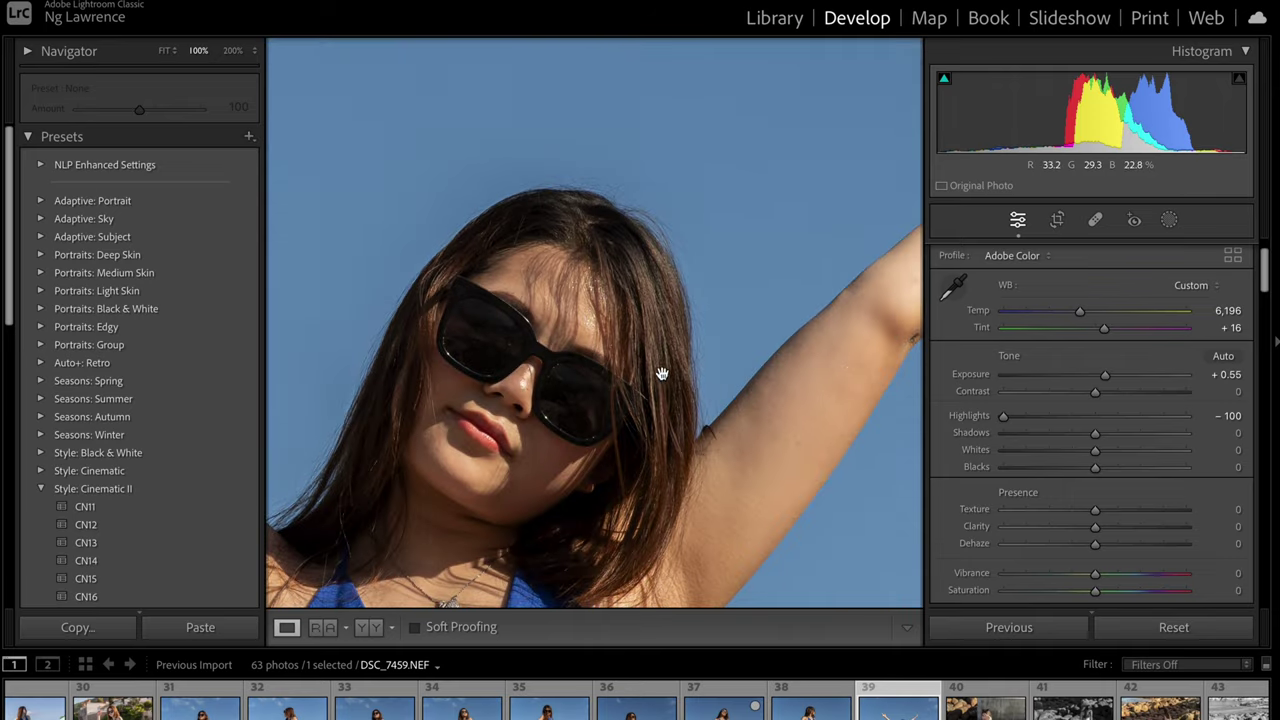
left_click_drag(653, 414, 626, 274)
left_click_drag(600, 338, 683, 369)
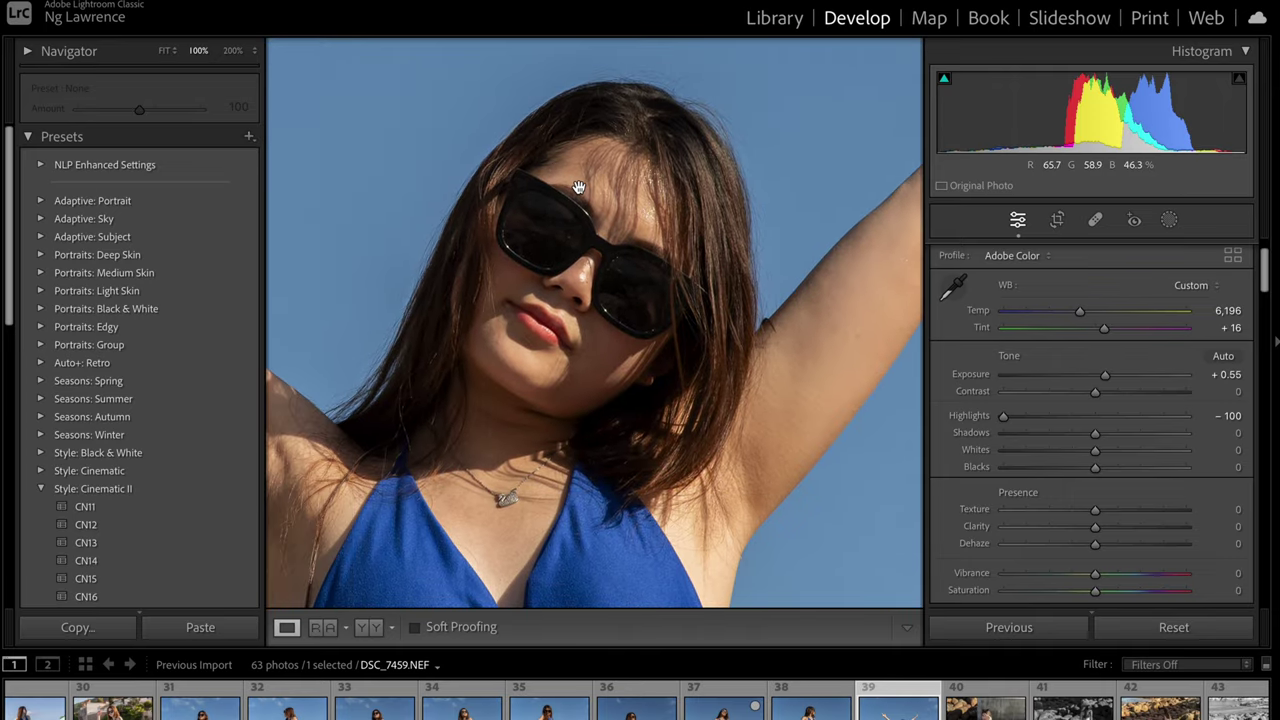
left_click_drag(633, 150, 722, 225)
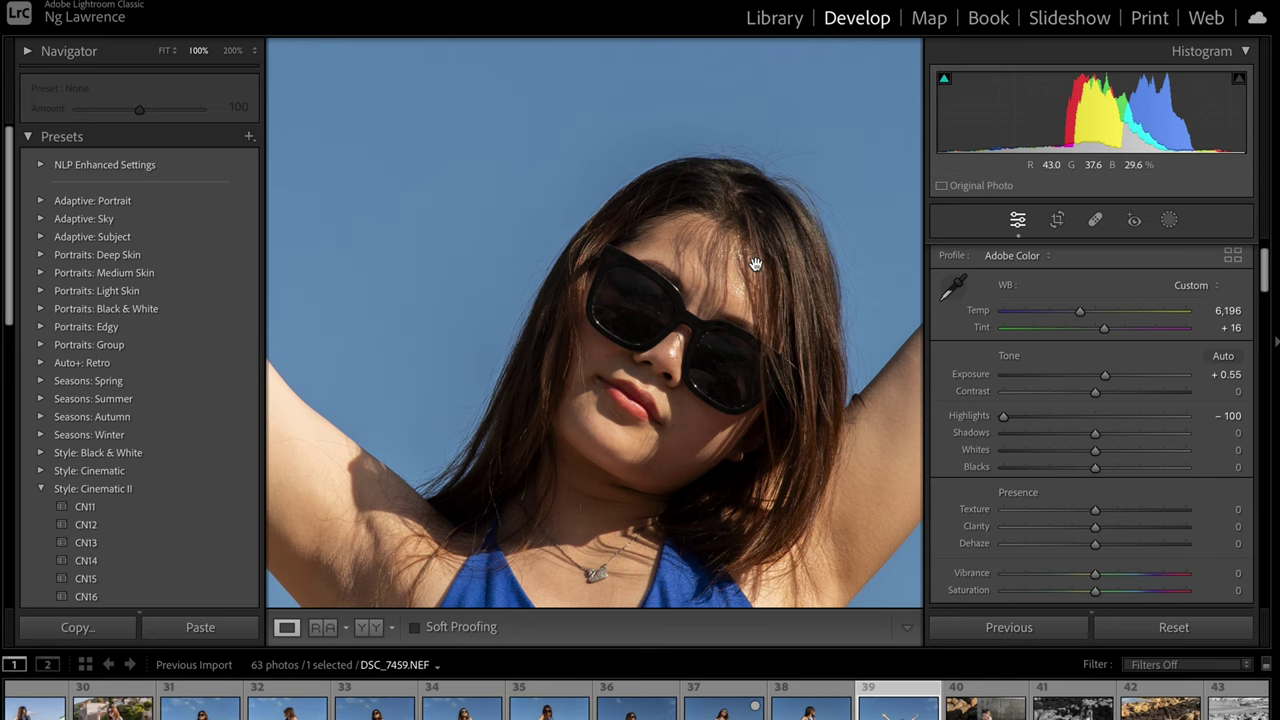
left_click_drag(754, 260, 759, 215)
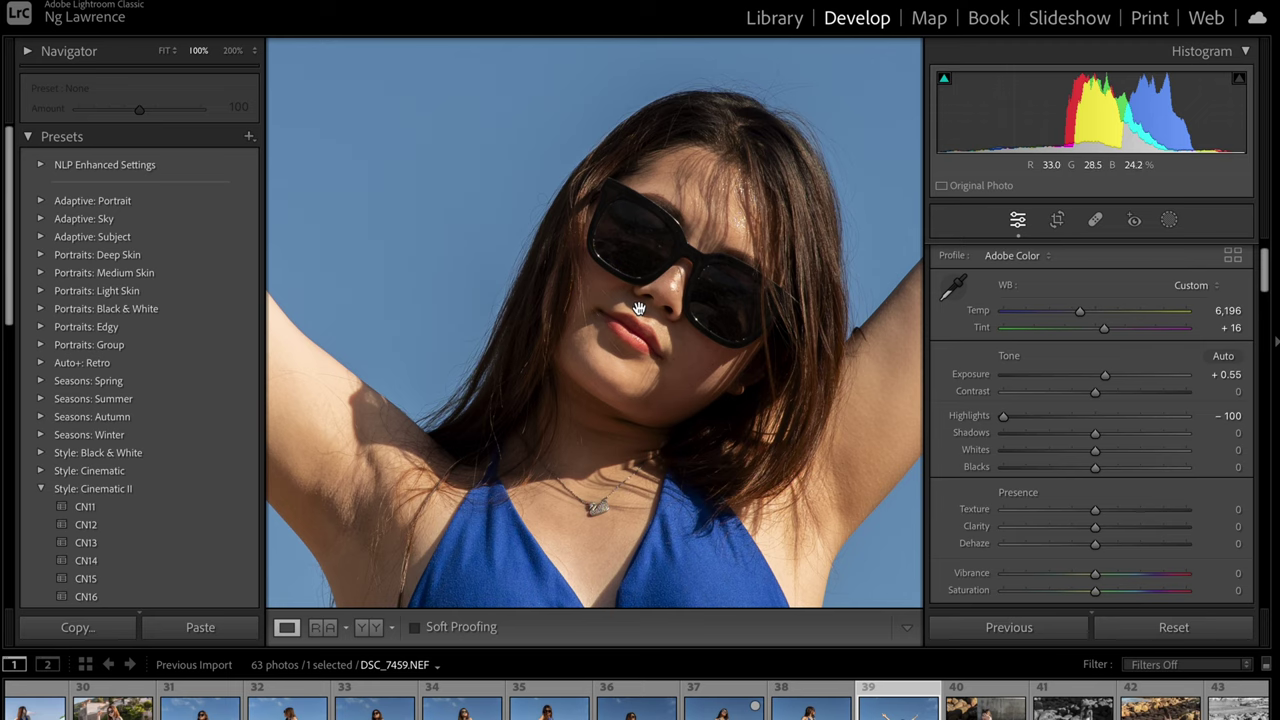
left_click_drag(688, 386, 686, 373)
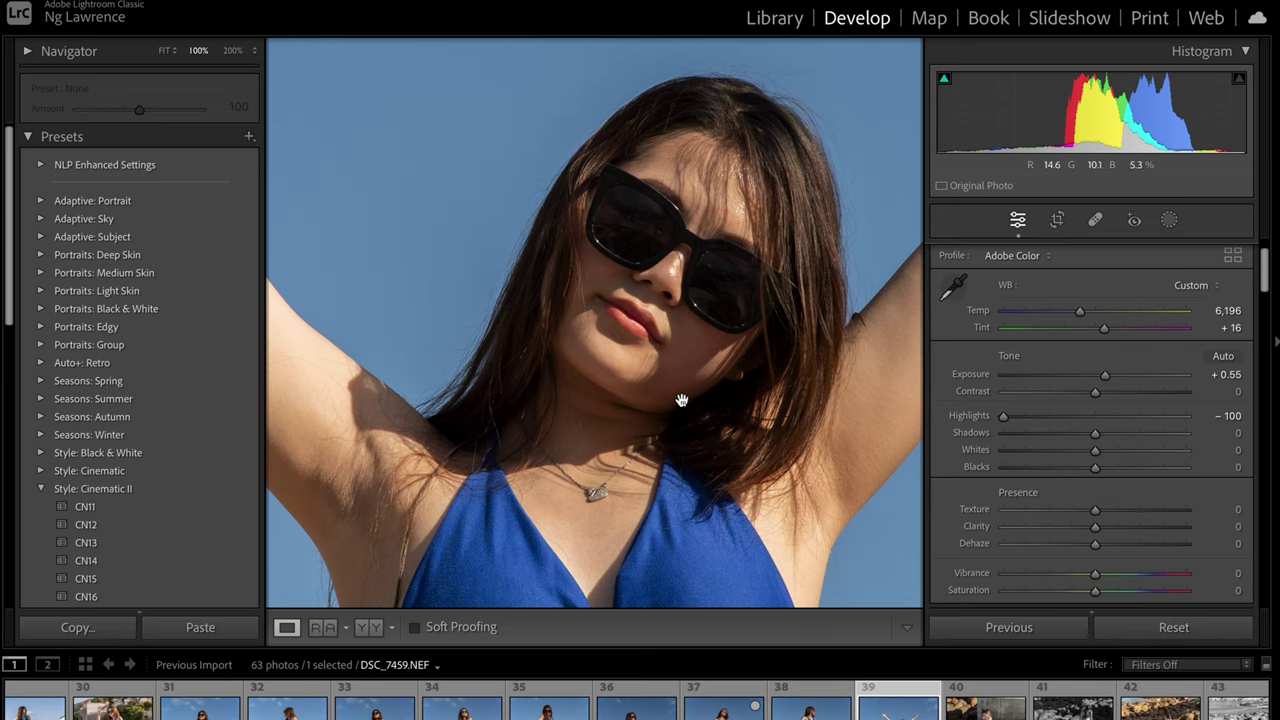
left_click_drag(744, 404, 586, 229)
left_click(636, 236)
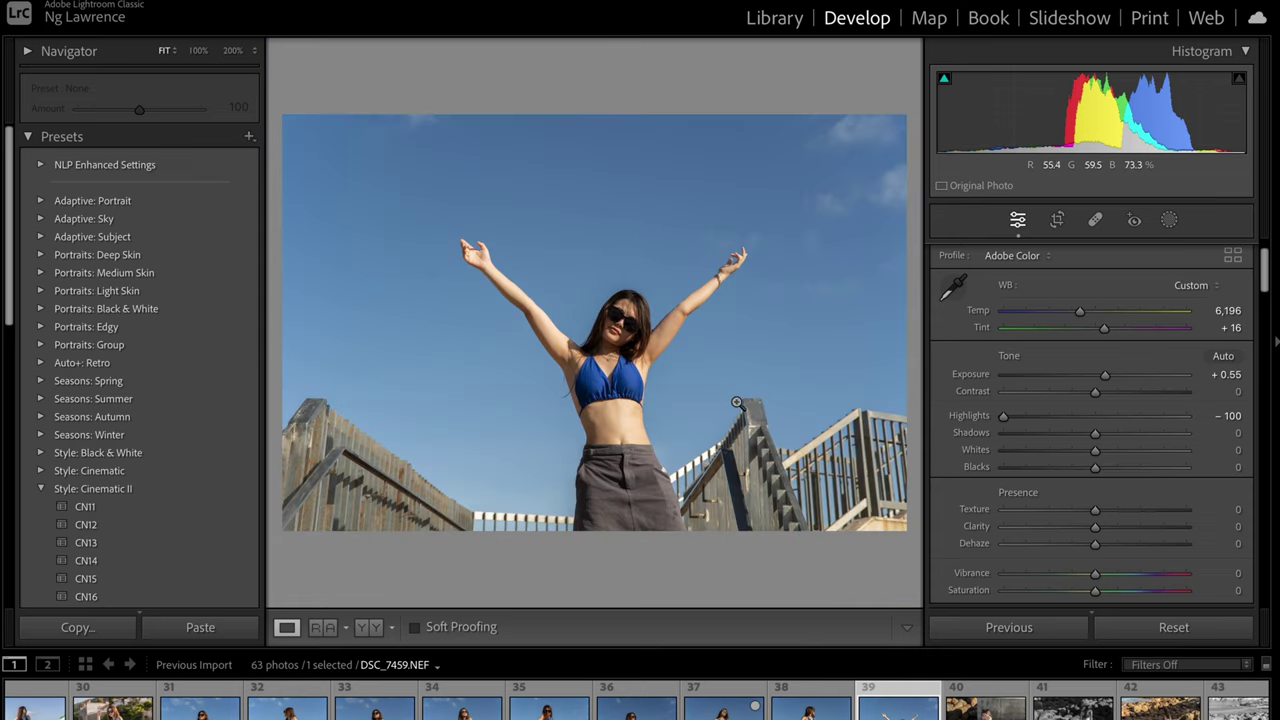
- View DSC_7463.NEF and the monochrome DSC_7466.NEF, and open DSC_7483.NEF with the woman crouching on the rocks
left_click(985, 706)
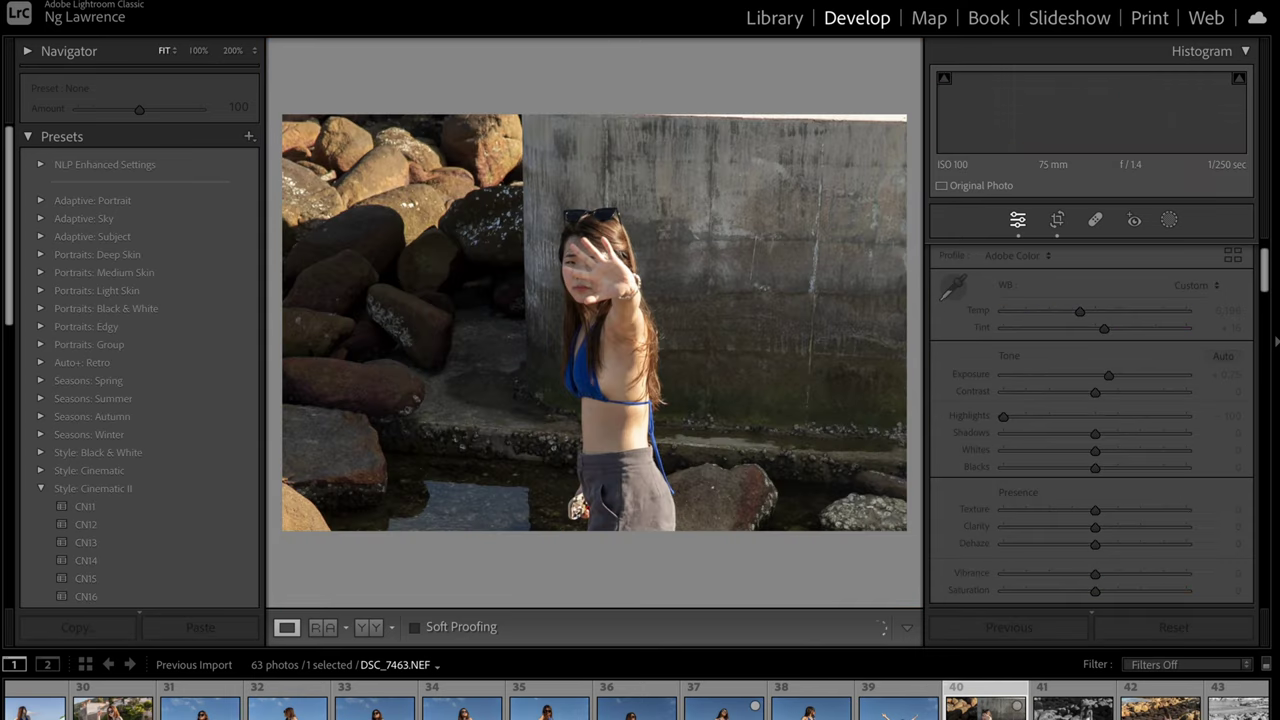
left_click(1072, 708)
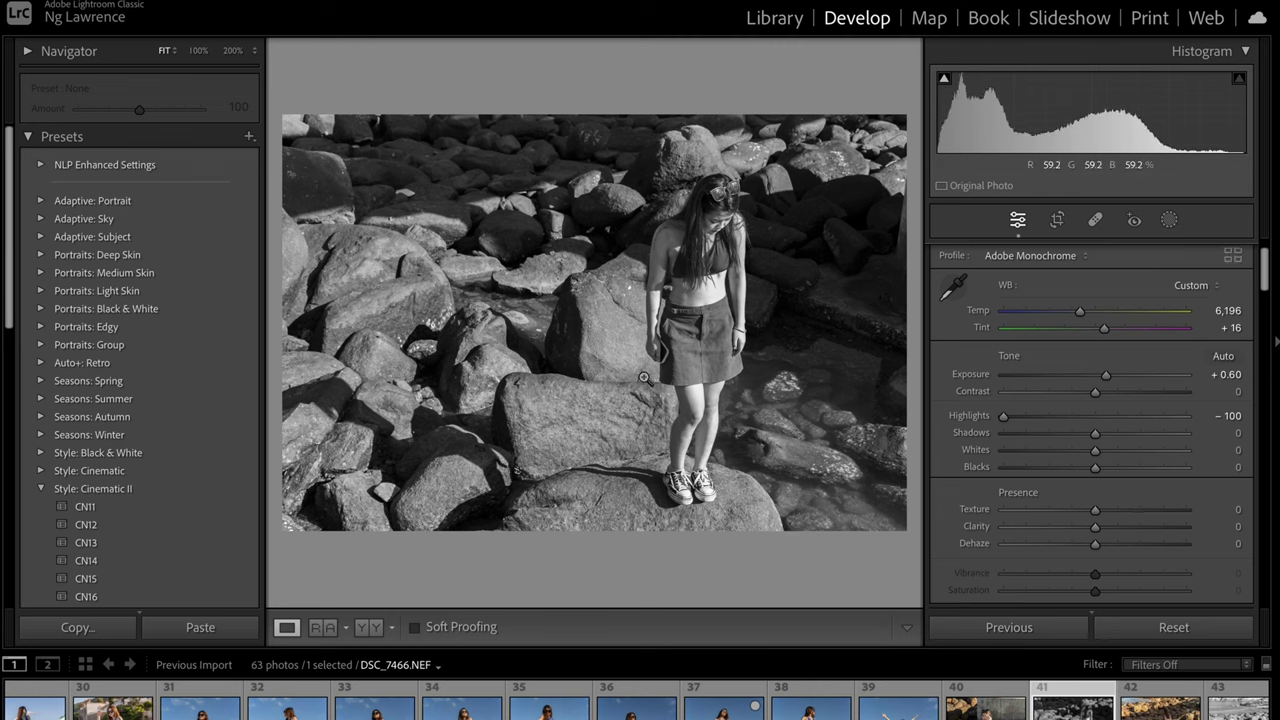
scroll(975, 700, "down", 2)
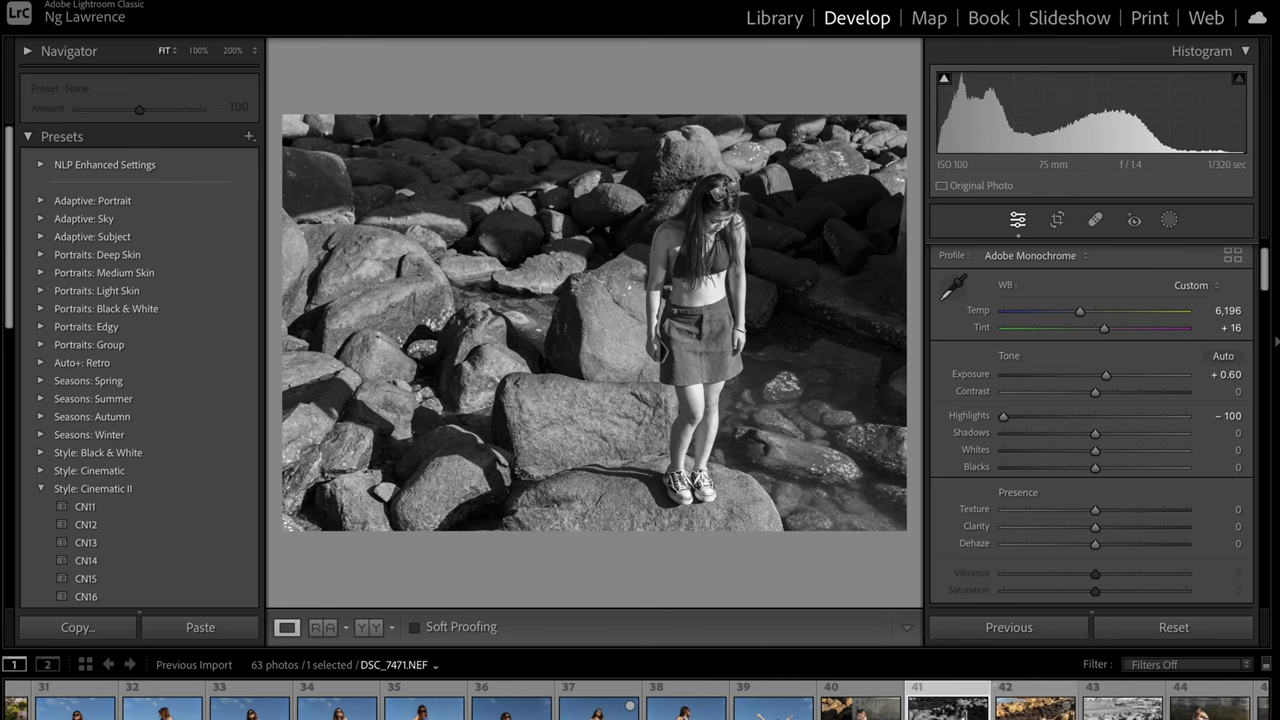
scroll(947, 705, "down", 3)
left_click(947, 705)
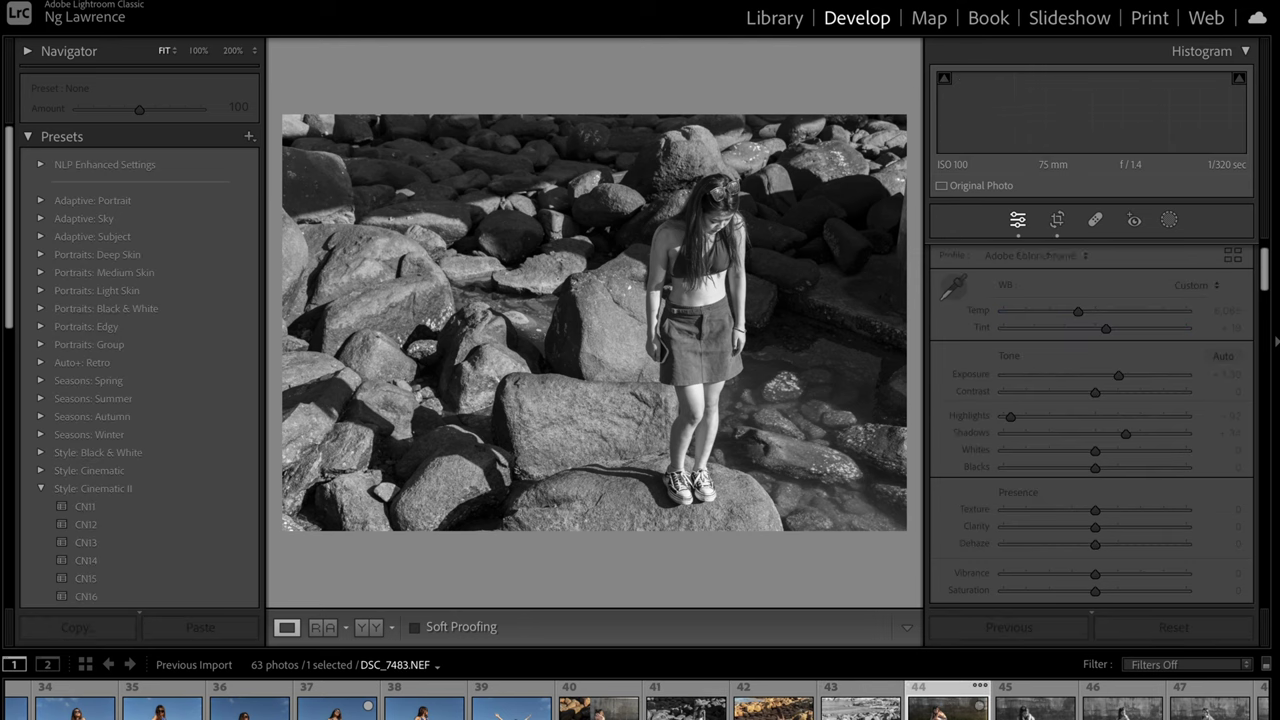
- View the monochrome crouching portraits DSC_7484.NEF, DSC_7489.NEF and DSC_7494.NEF in full view
left_click(1052, 712)
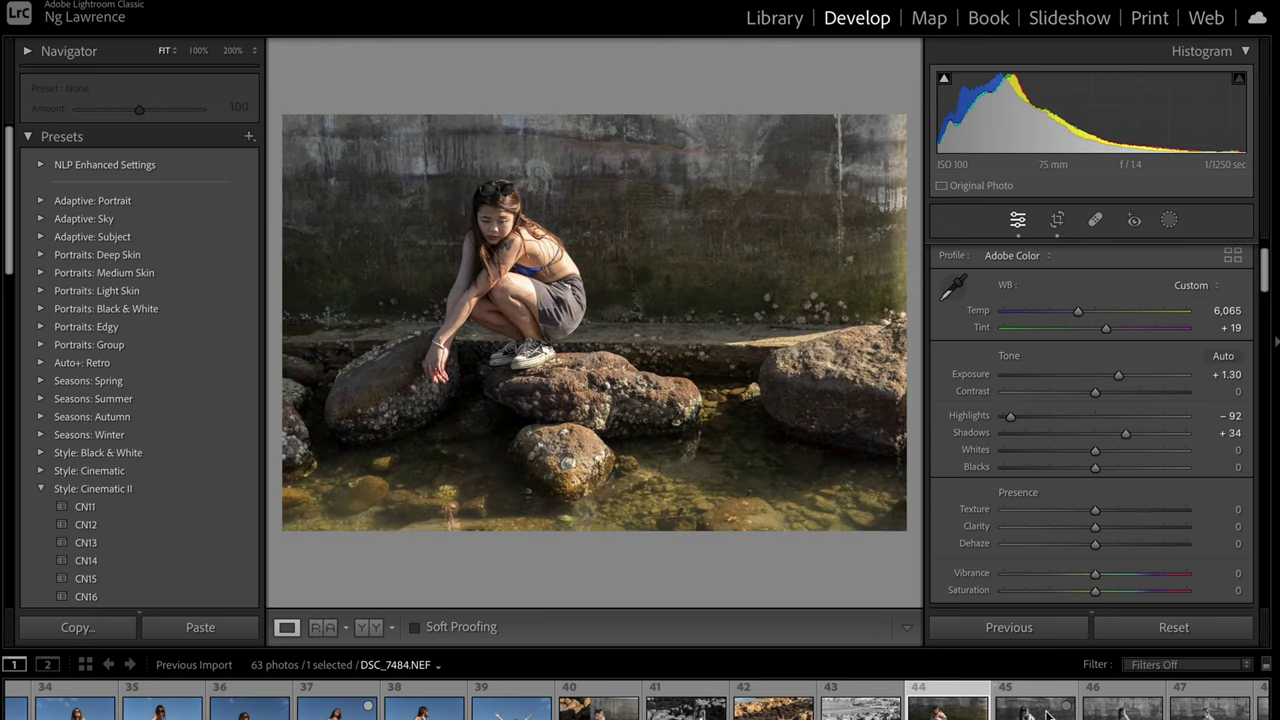
left_click(1052, 712)
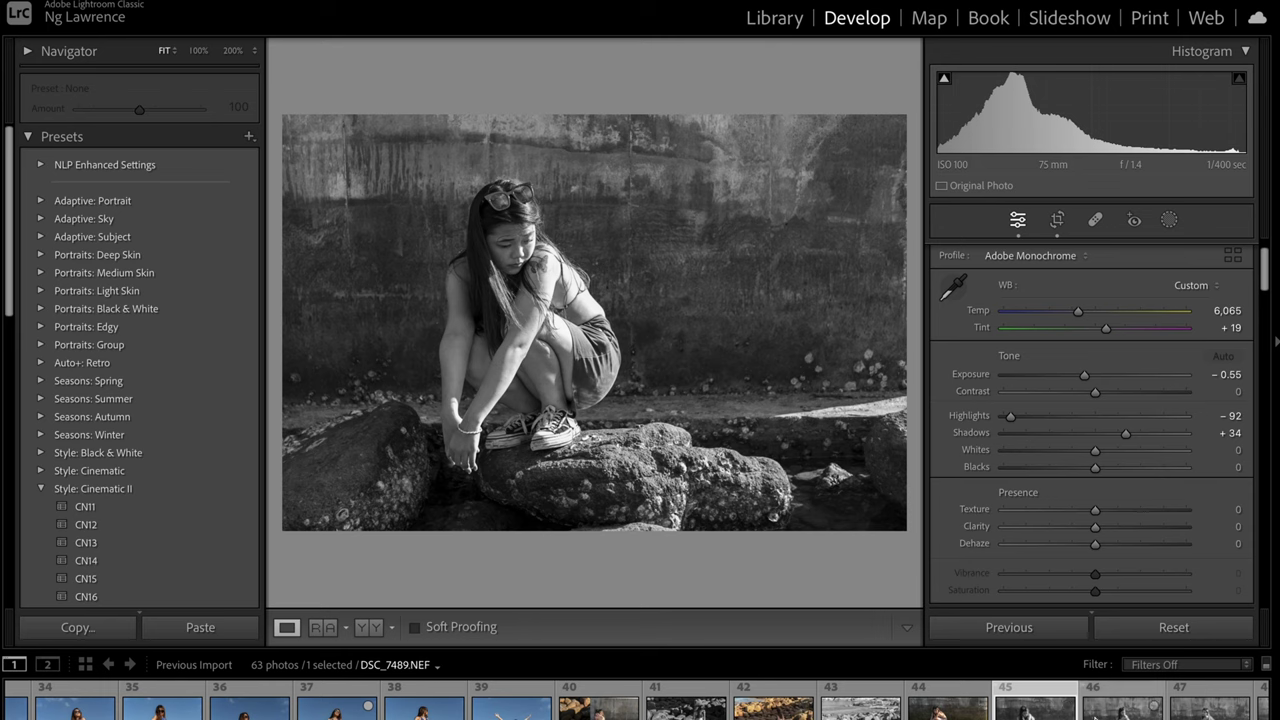
left_click(1122, 706)
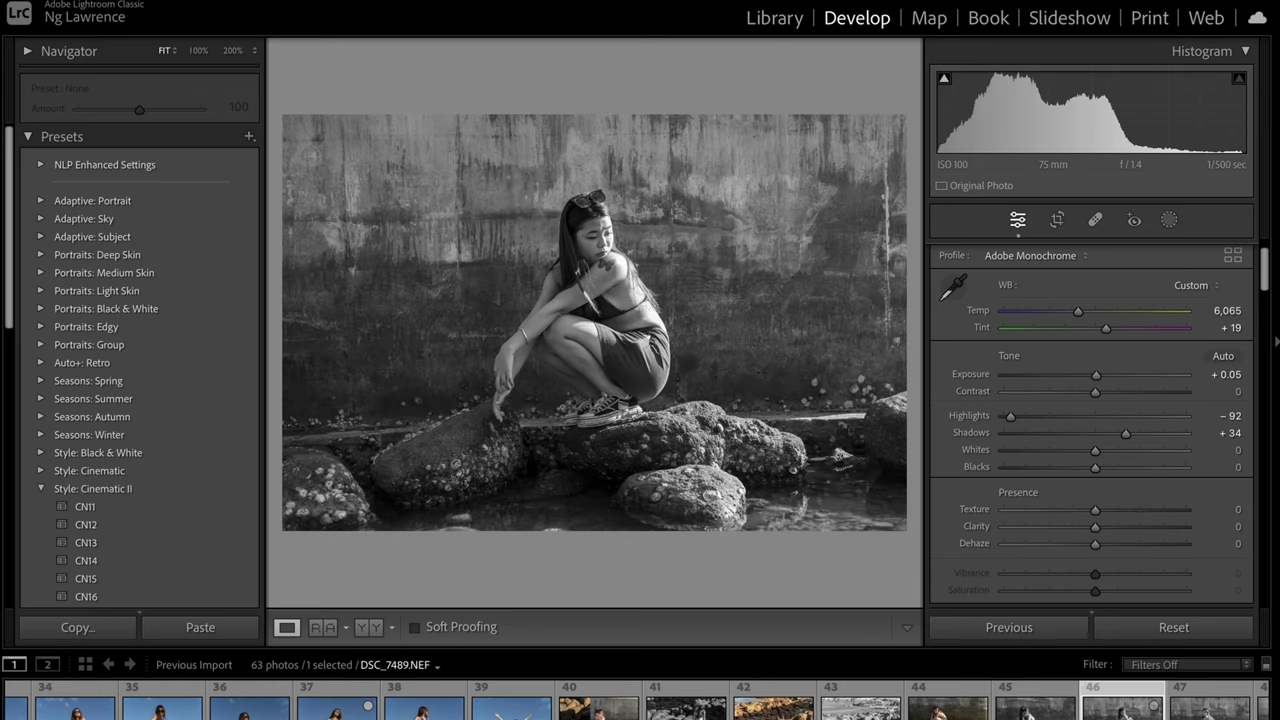
scroll(640, 700, "down", 10)
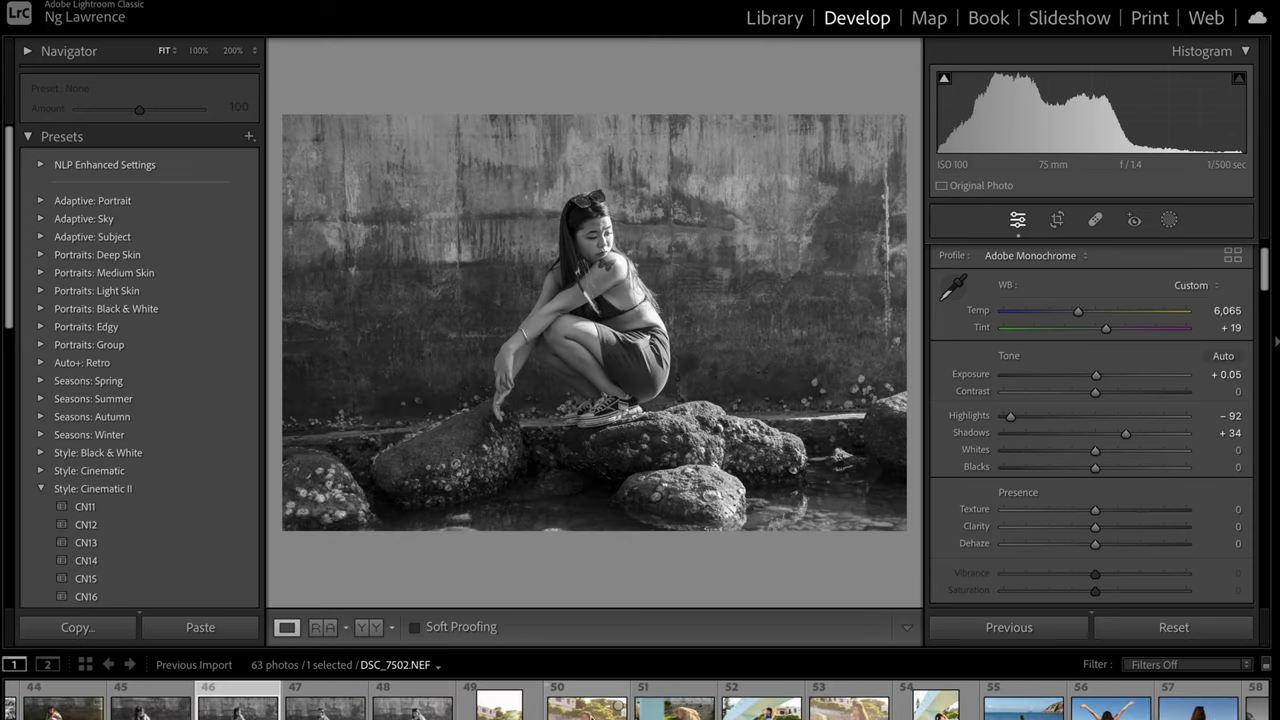
left_click(587, 708)
left_click(410, 708)
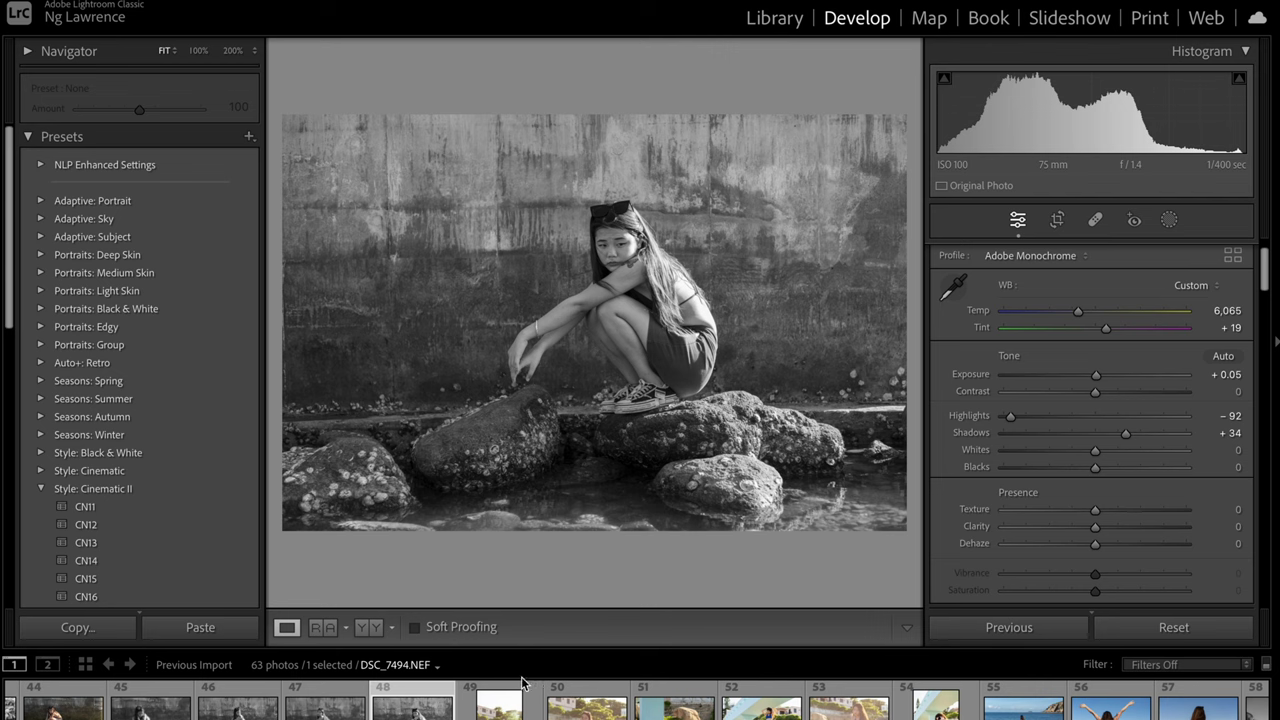
- Open DSC_7491.NEF and examine the woman's face, sunglasses and hair at 100% before returning to the full view
left_click(325, 705)
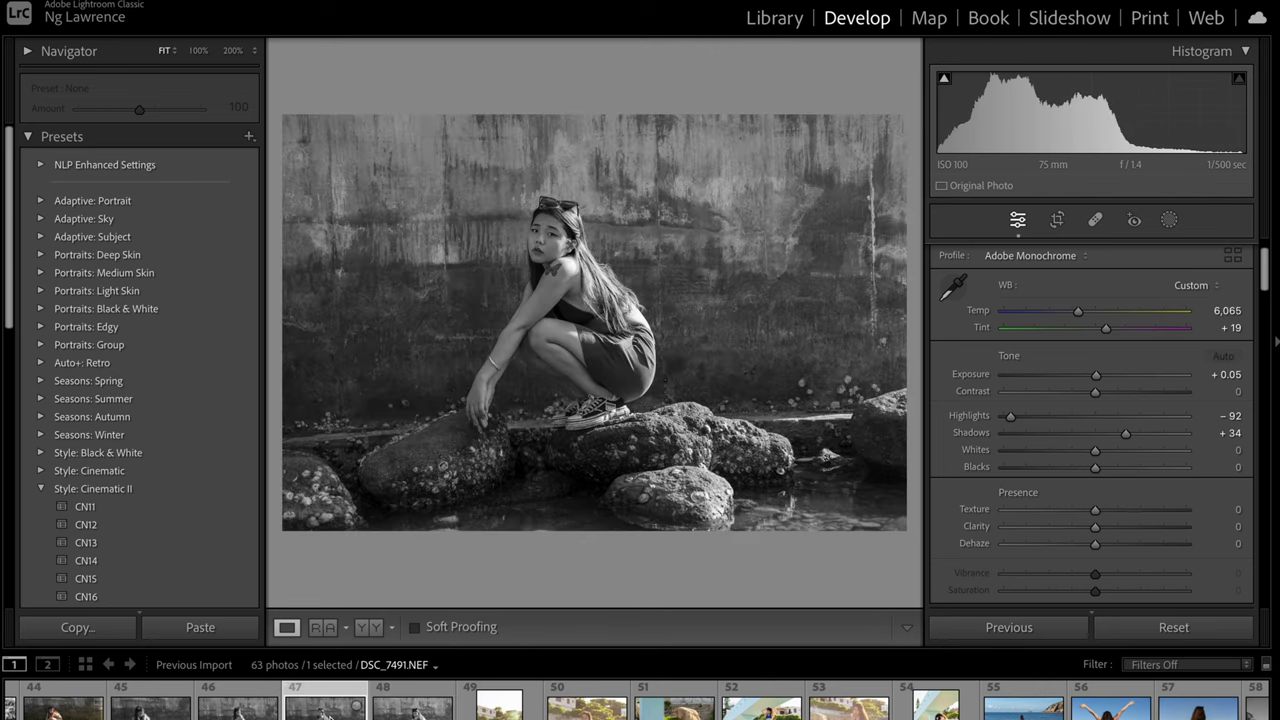
left_click_drag(580, 450, 629, 453)
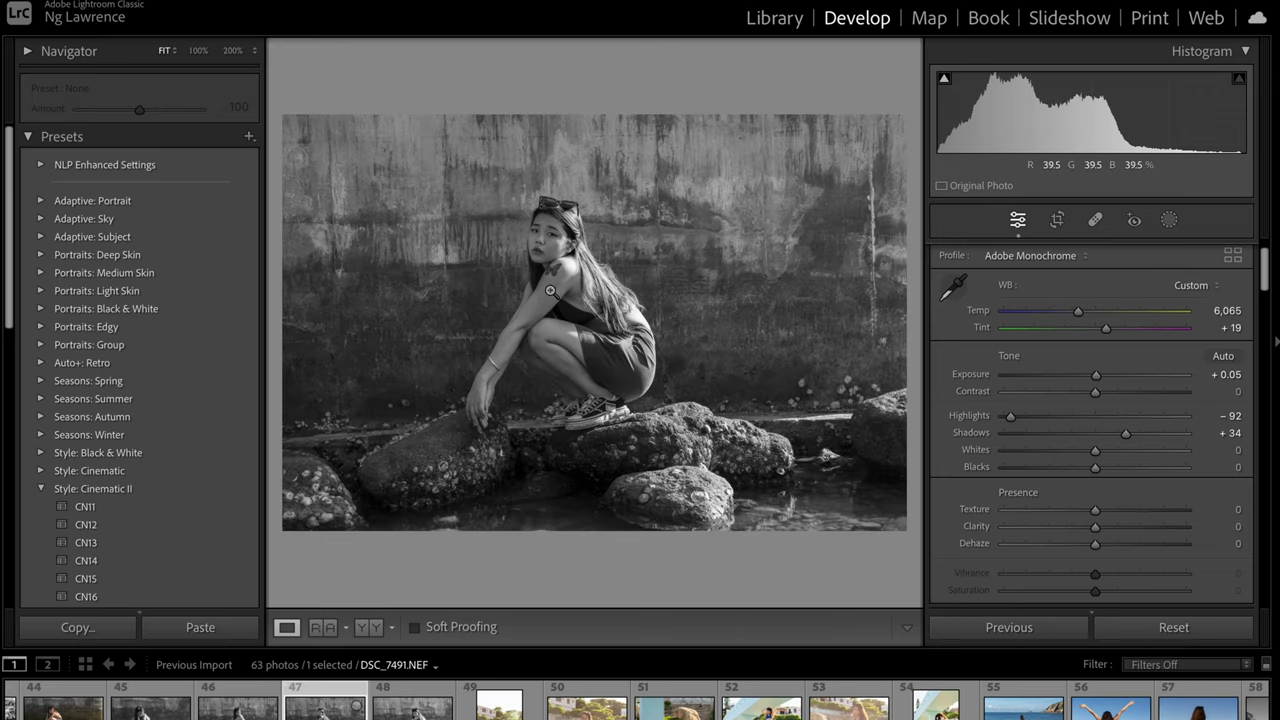
left_click(545, 263)
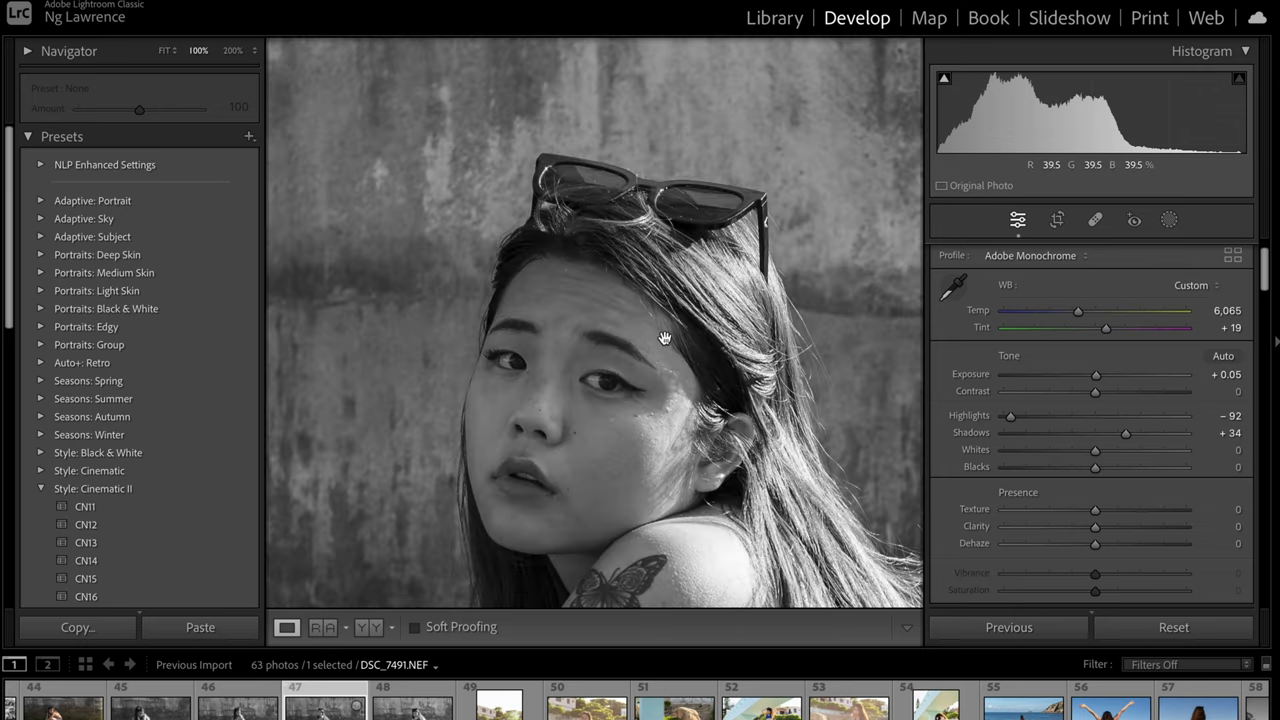
left_click(723, 327)
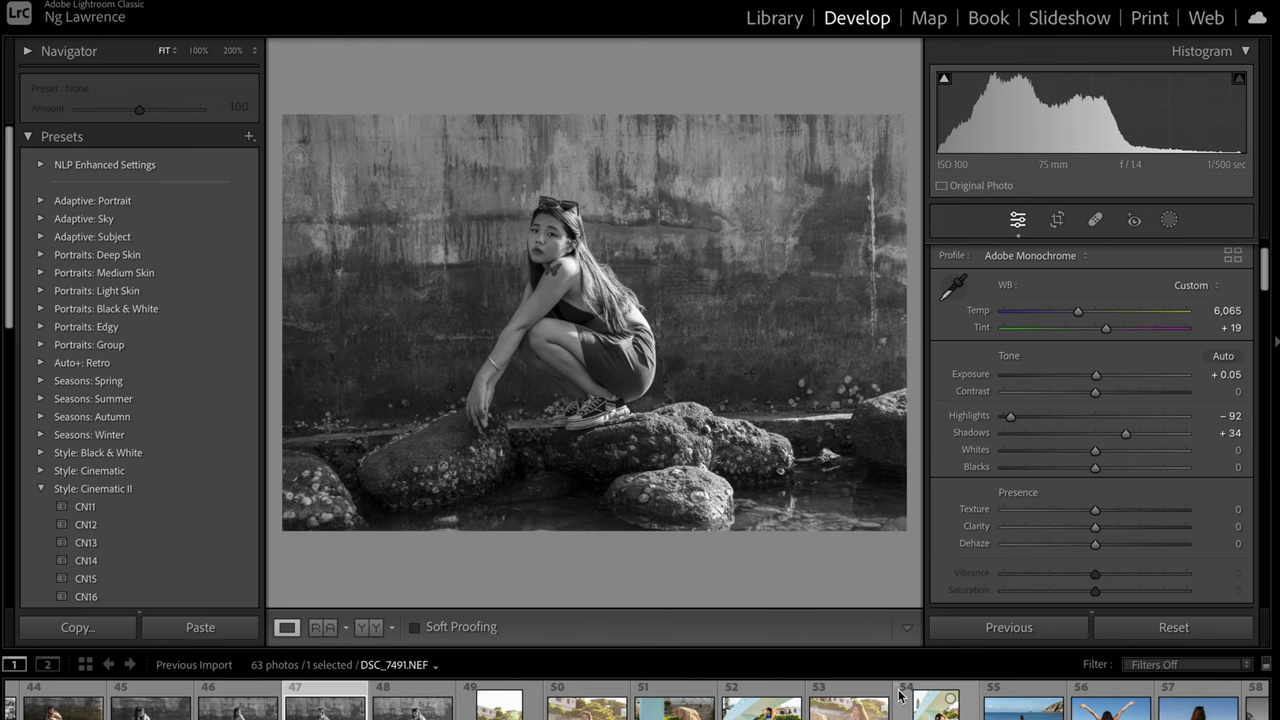
- View the backlit DSC_7579.NEF, and open DSC_7595 copy.jpg to examine the woman's face and butterfly tattoo at 100%, ending in the full view
left_click(822, 710)
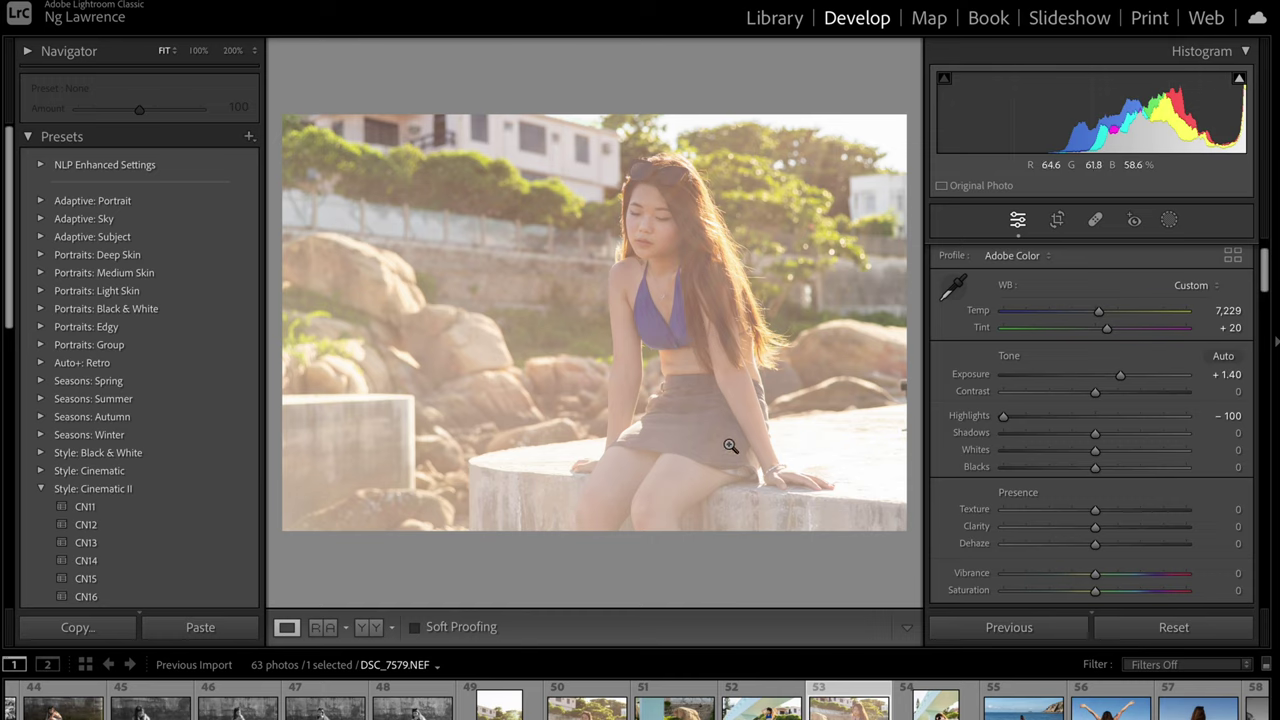
left_click(938, 708)
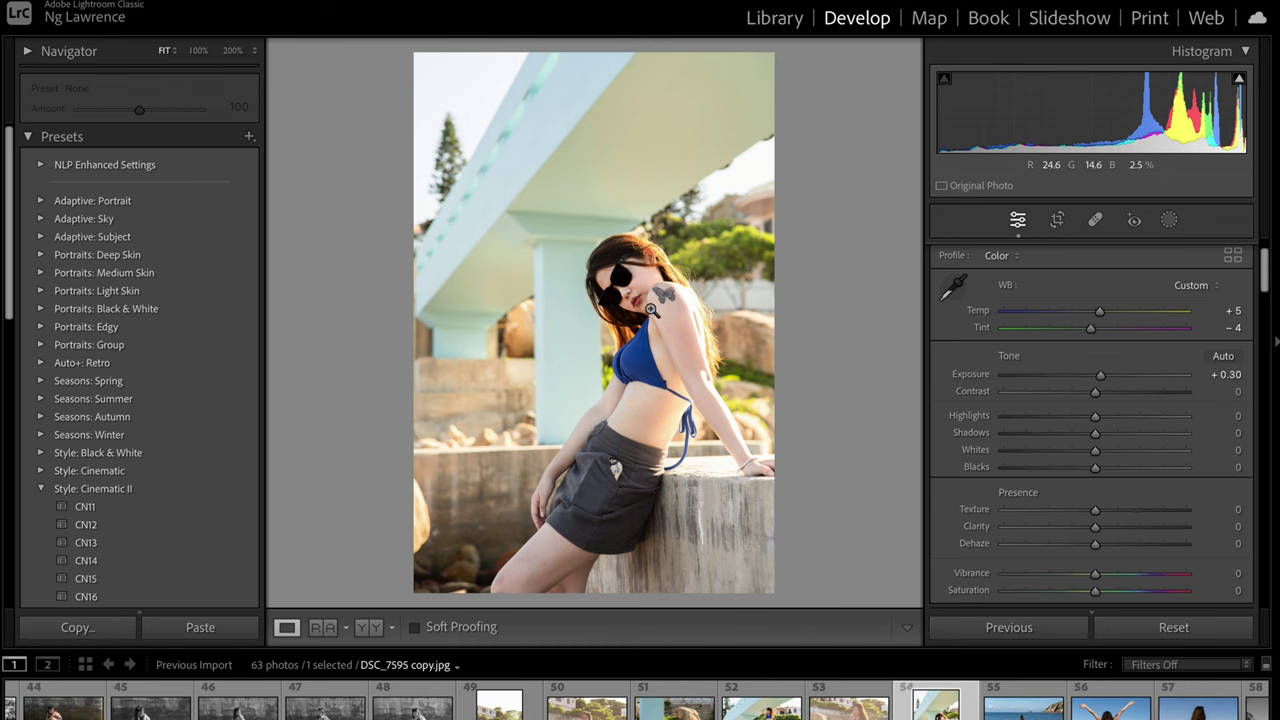
left_click(641, 283)
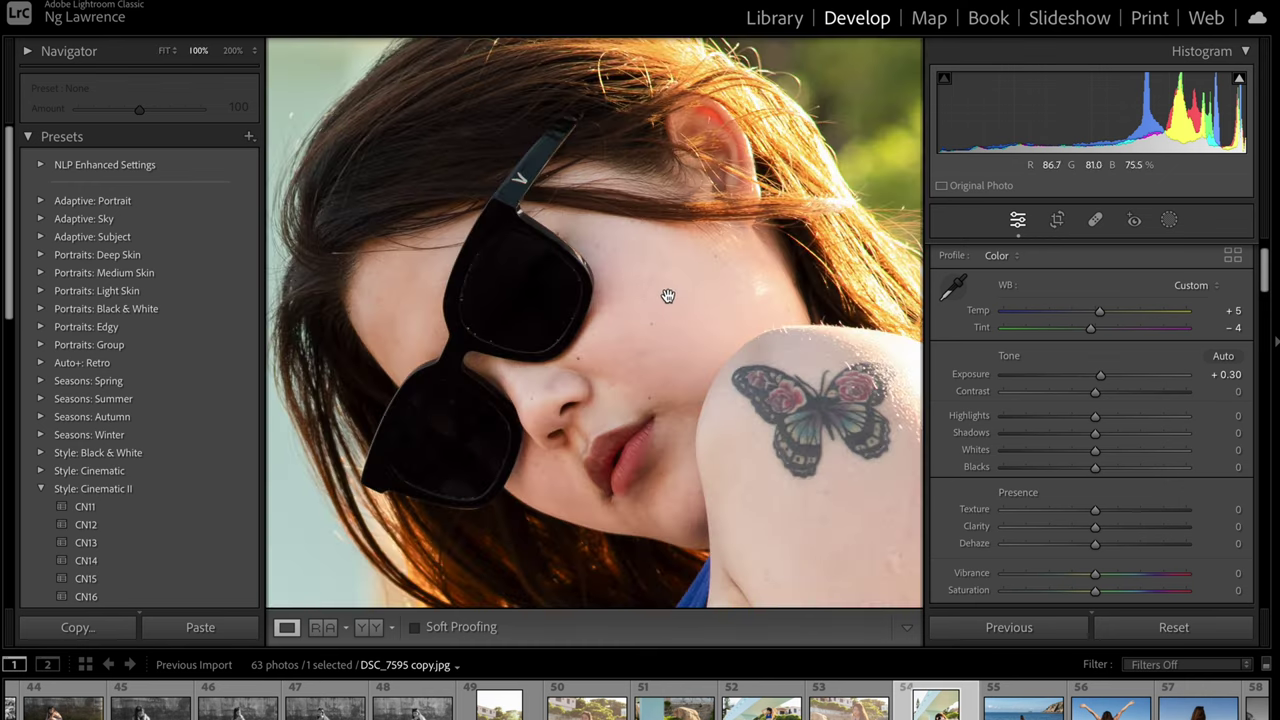
left_click(718, 308)
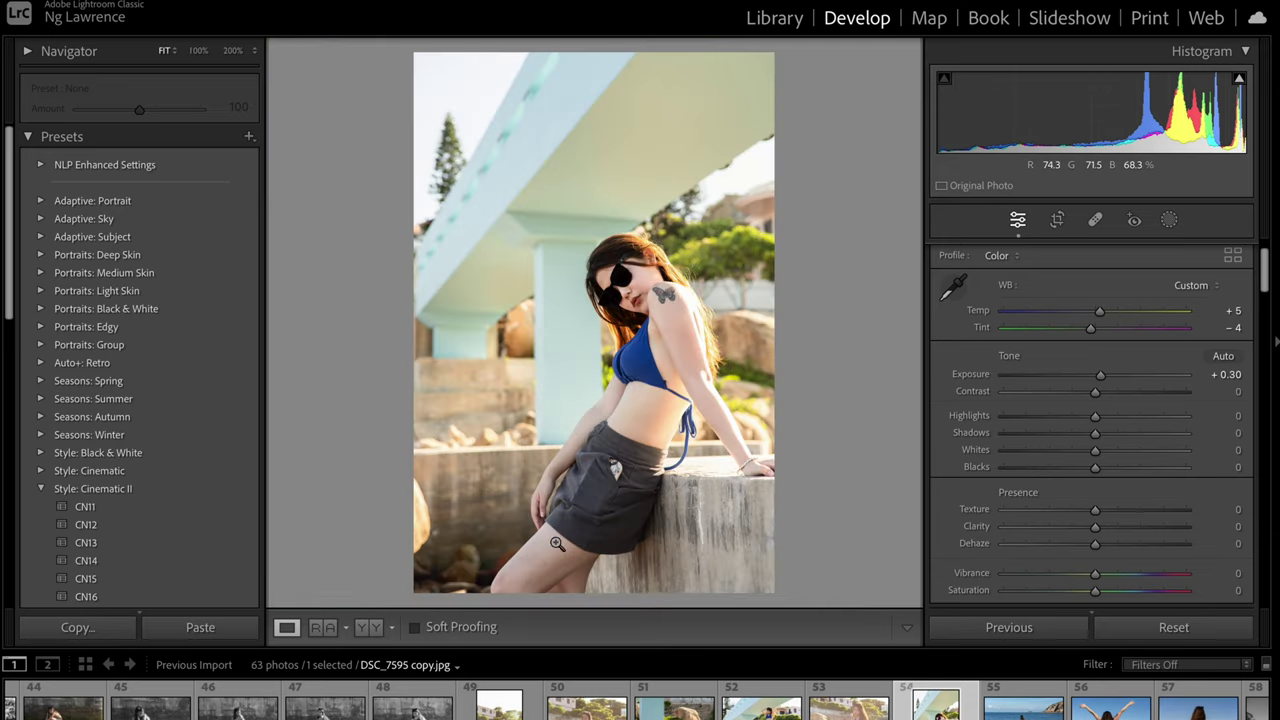
left_click_drag(680, 410, 625, 419)
- Open the seaside photo DSC_7603.NEF and examine the woman's hair and back at 100% before returning to the full view
left_click(1028, 708)
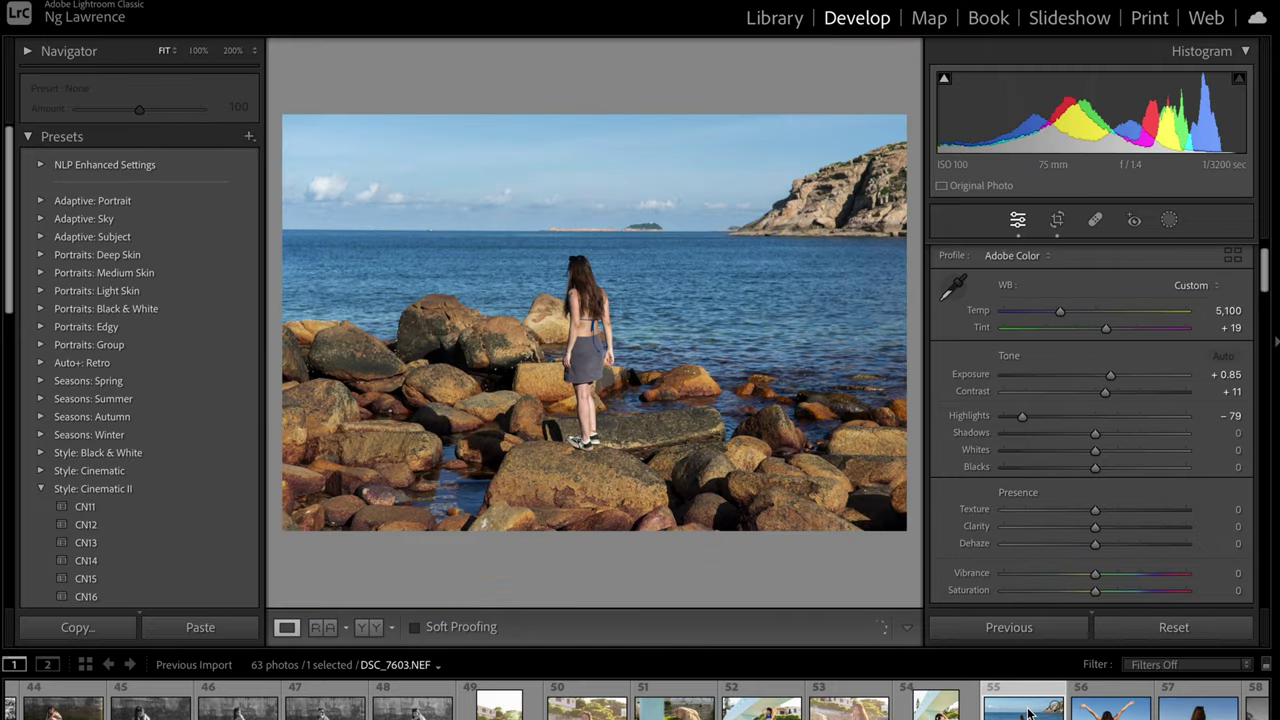
scroll(1230, 705, "down", 5)
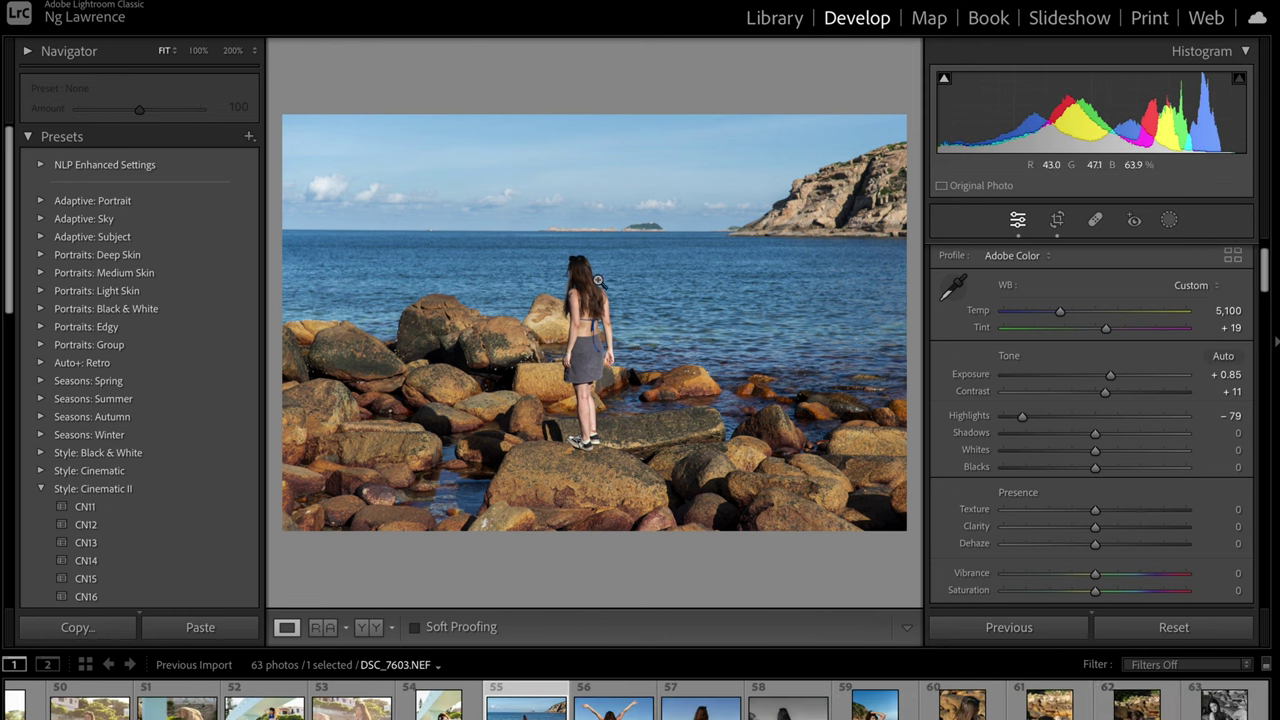
left_click(597, 281)
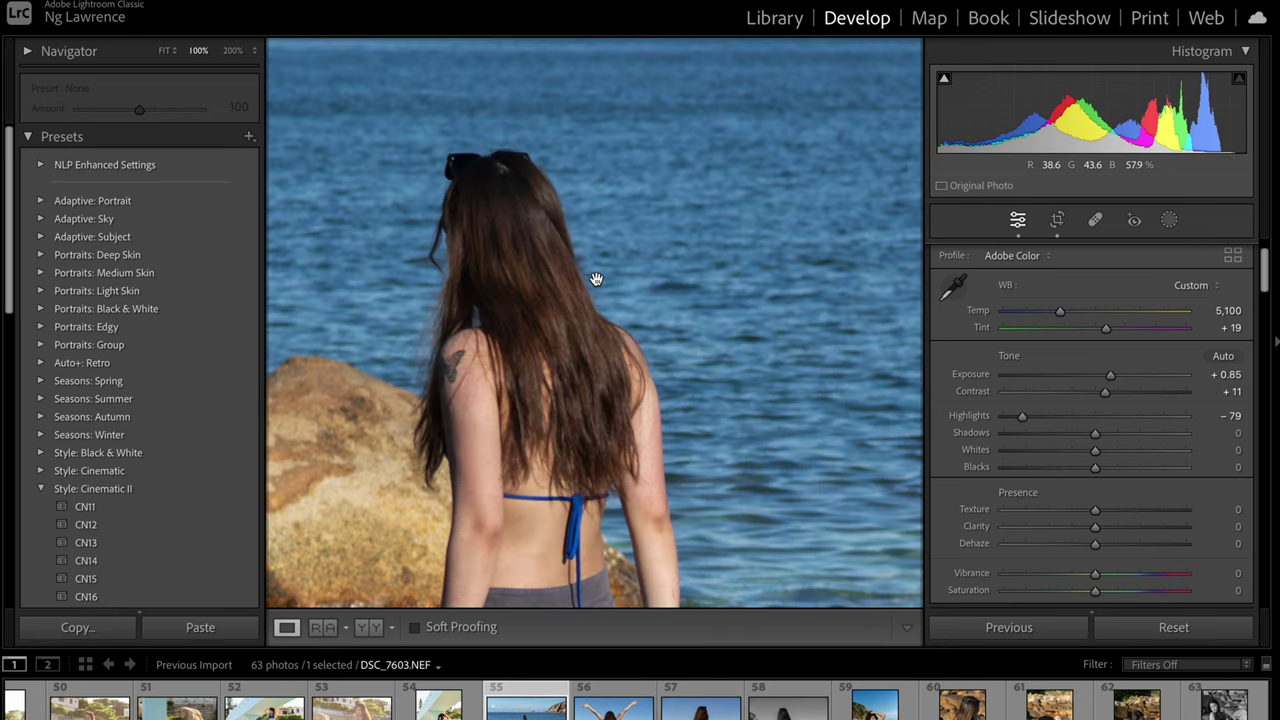
left_click(617, 275)
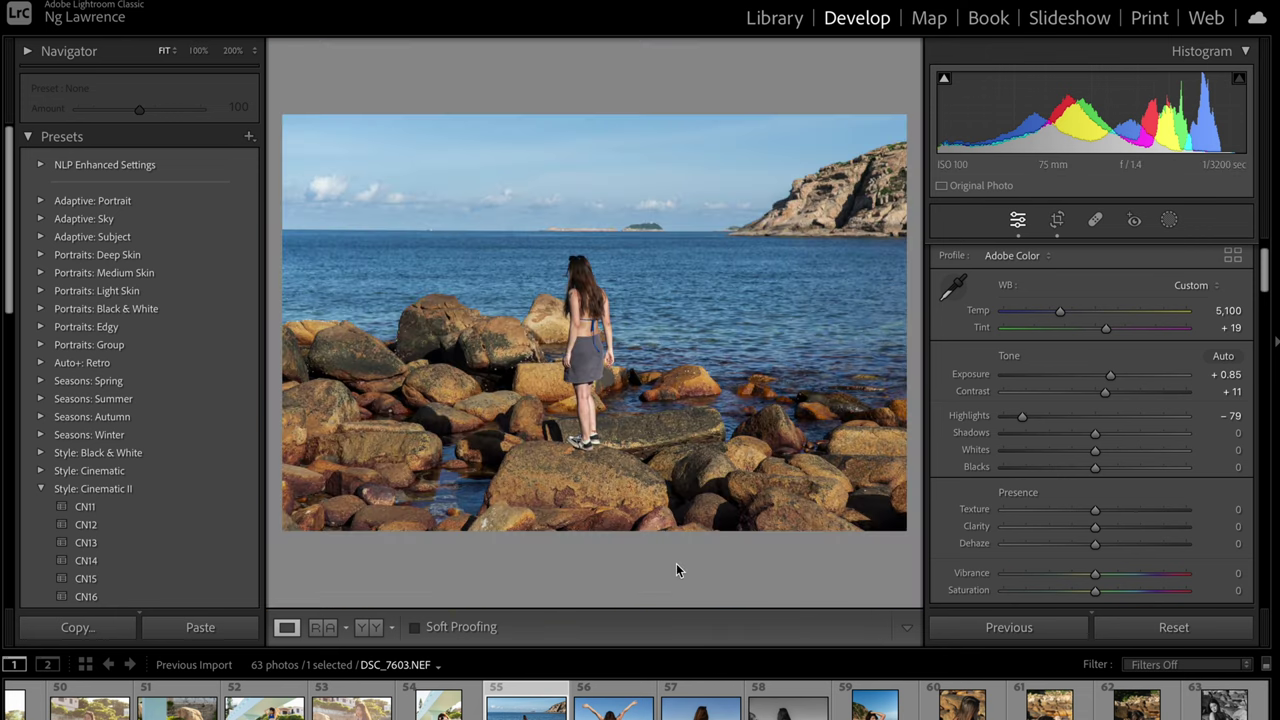
- View DSC_7610.NEF and photo 57, and open DSC_7616.NEF to examine the woman's hair at 100%, ending in the full view
left_click(613, 705)
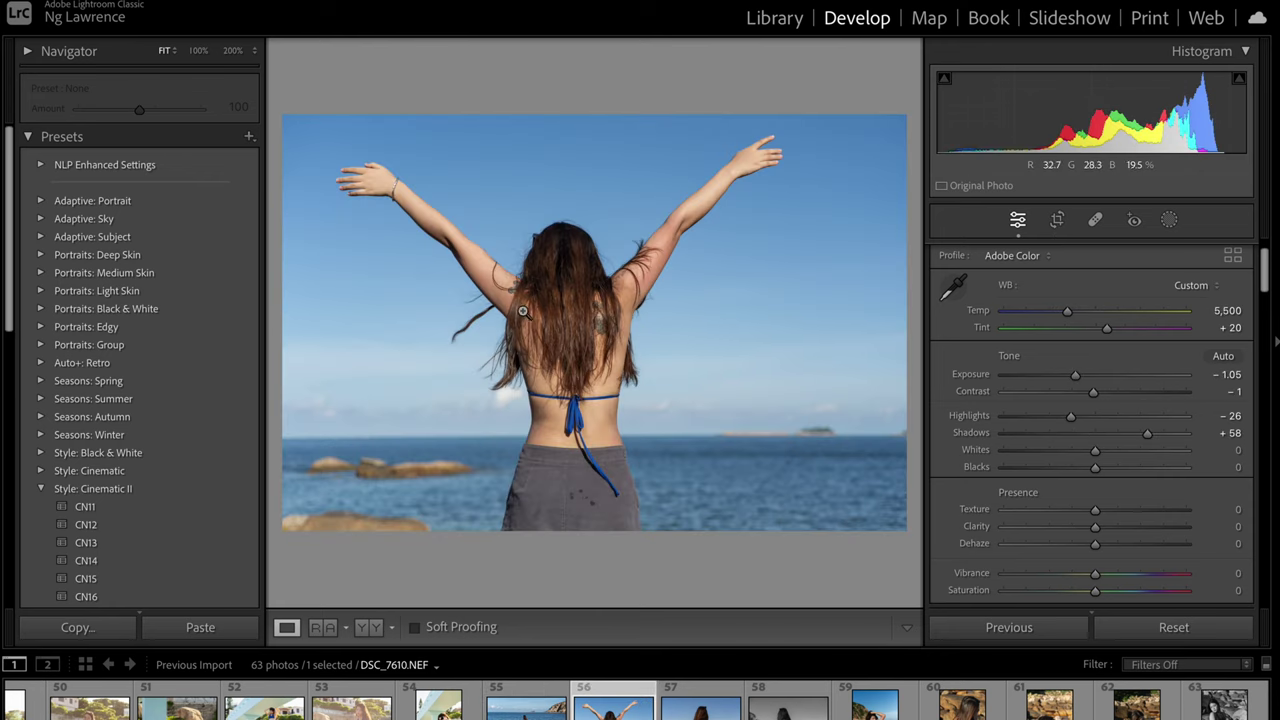
left_click(700, 706)
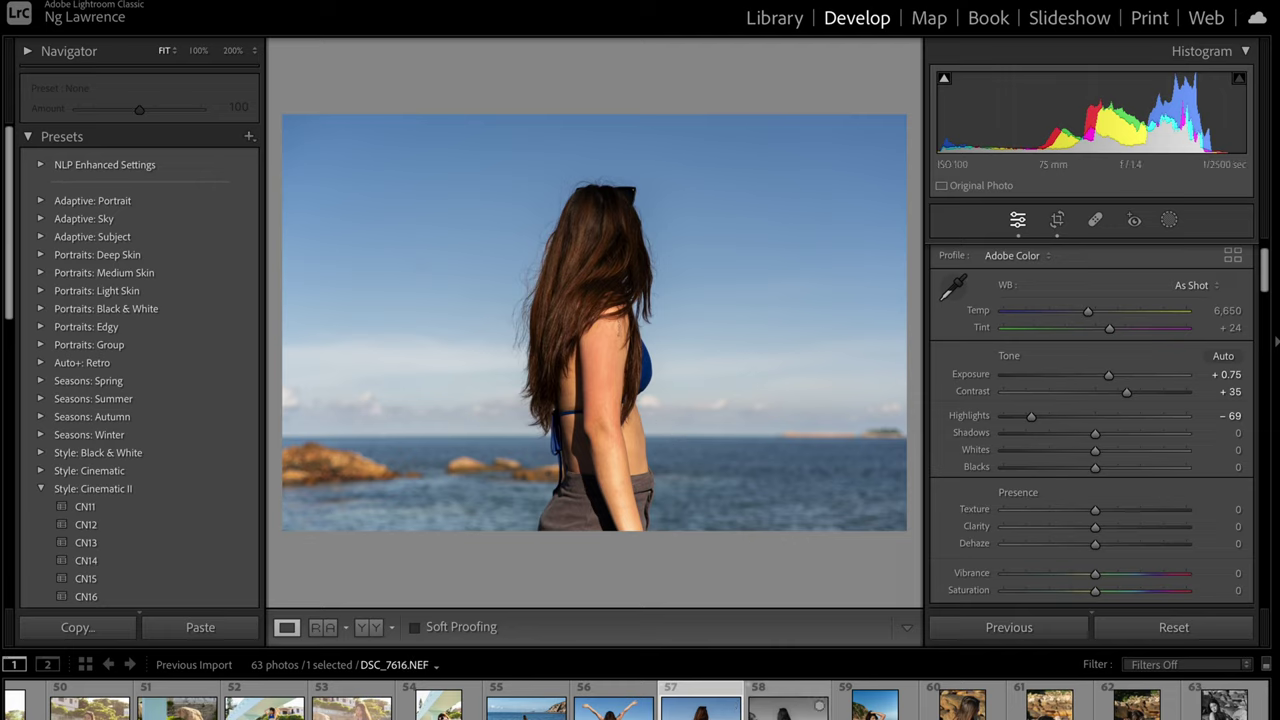
left_click(800, 714)
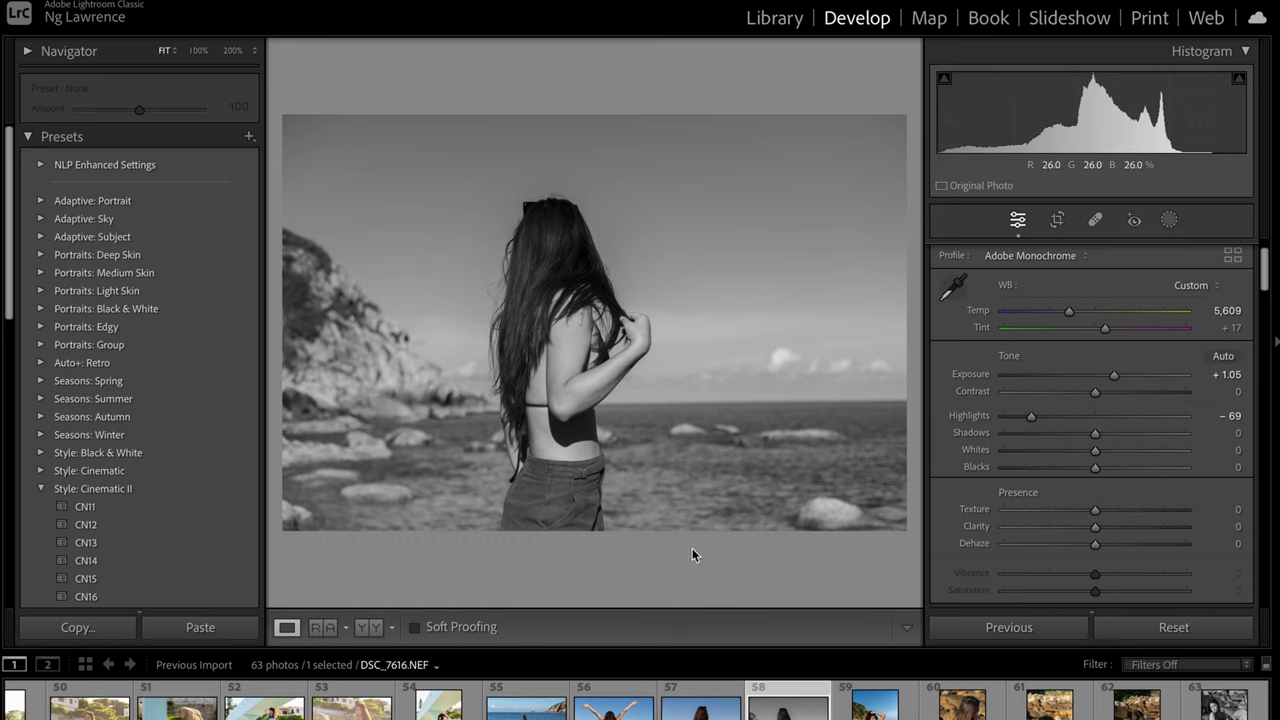
left_click(731, 706)
left_click(788, 708)
left_click(568, 320)
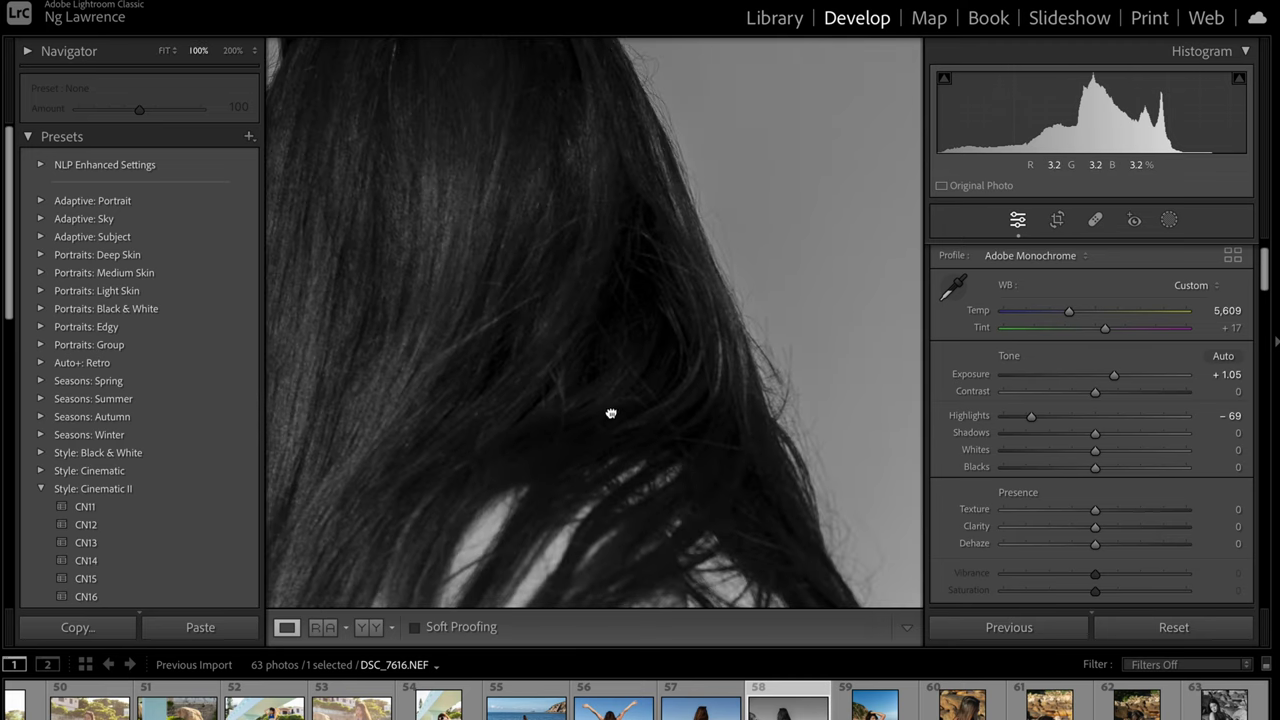
left_click(611, 414)
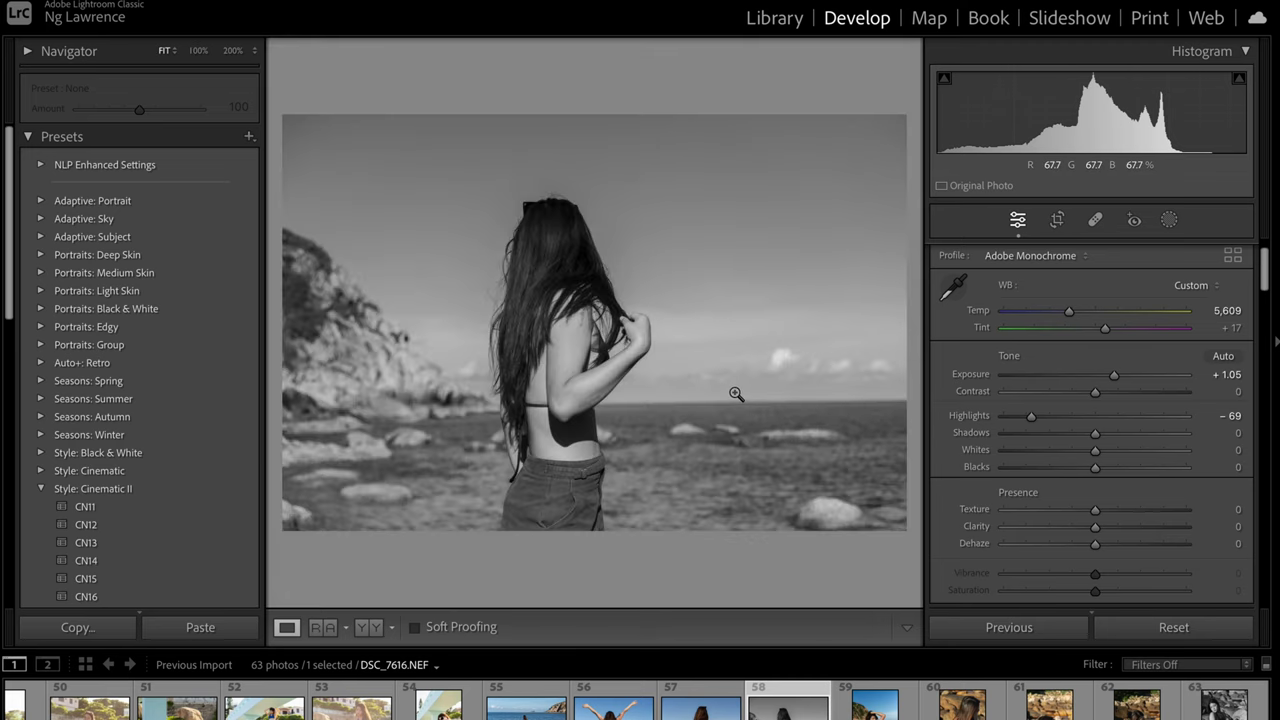